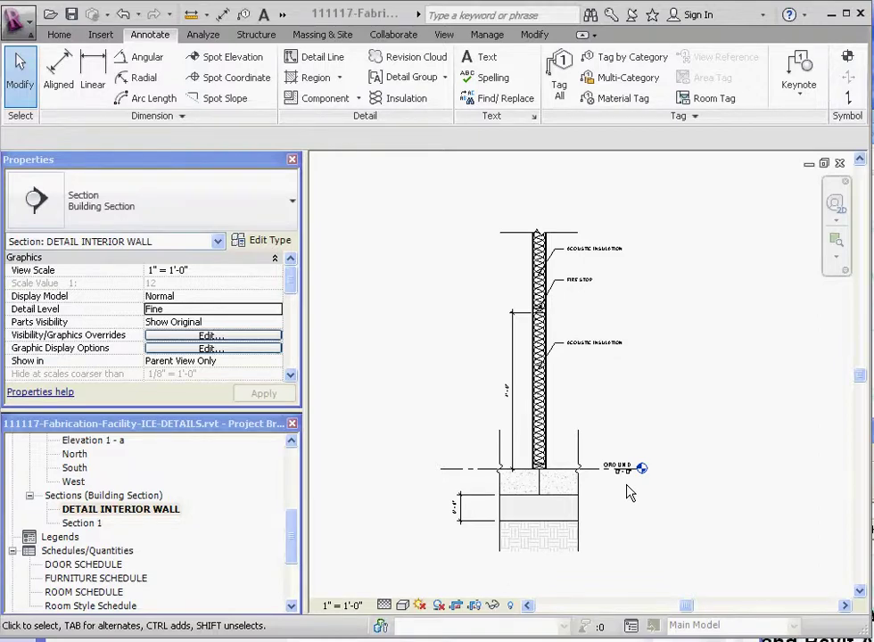
Step: Save the project from the Project Not Saved Recently reminder
scroll(604, 409, "up", 2)
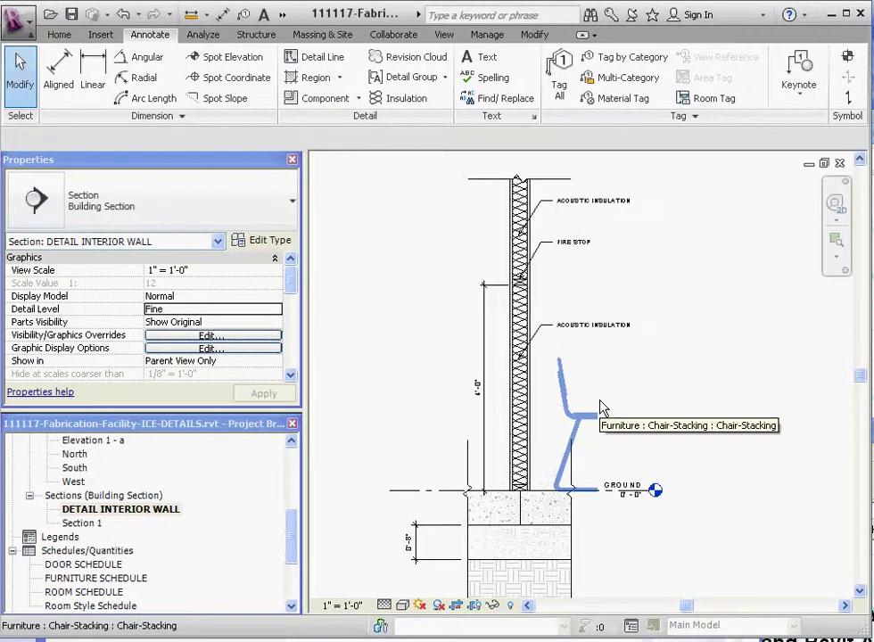
scroll(596, 357, "up", 2)
scroll(597, 303, "down", 2)
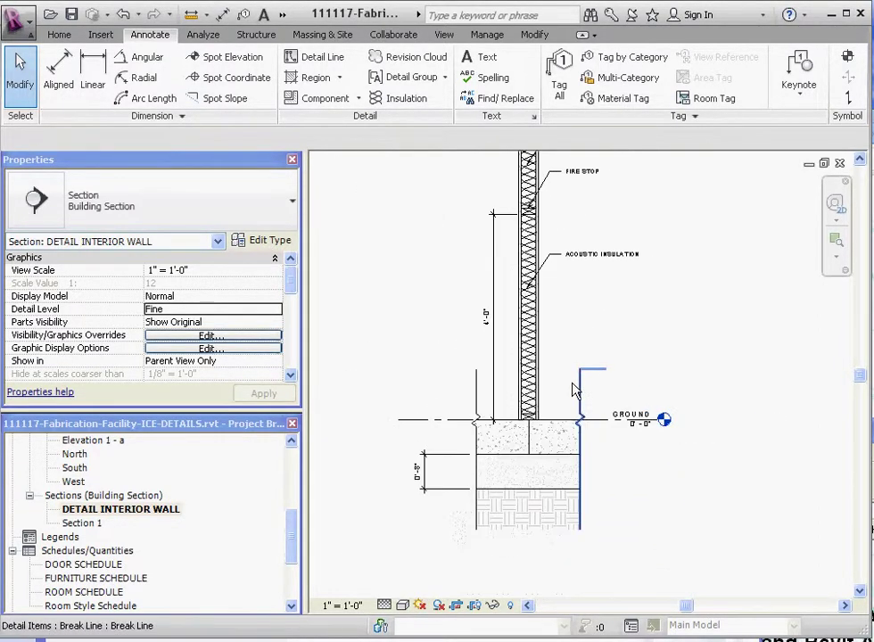
scroll(579, 366, "up", 1)
scroll(548, 455, "down", 1)
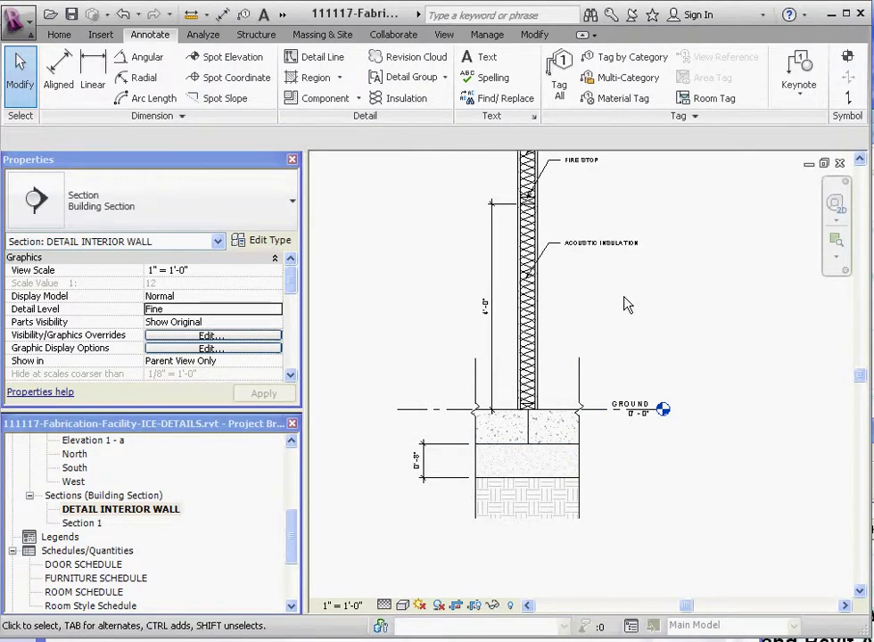
scroll(611, 376, "down", 1)
scroll(601, 230, "up", 1)
scroll(599, 326, "down", 1)
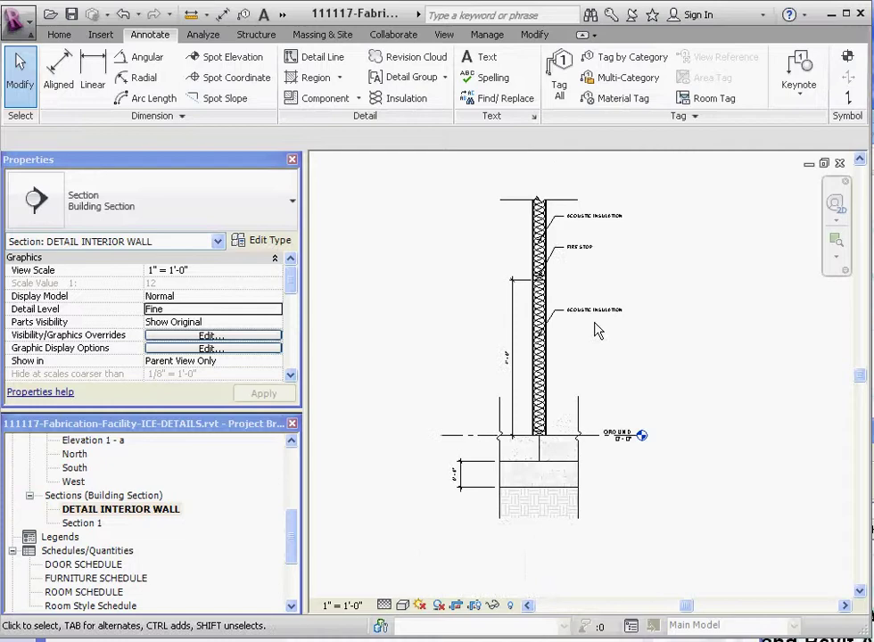
scroll(585, 211, "up", 1)
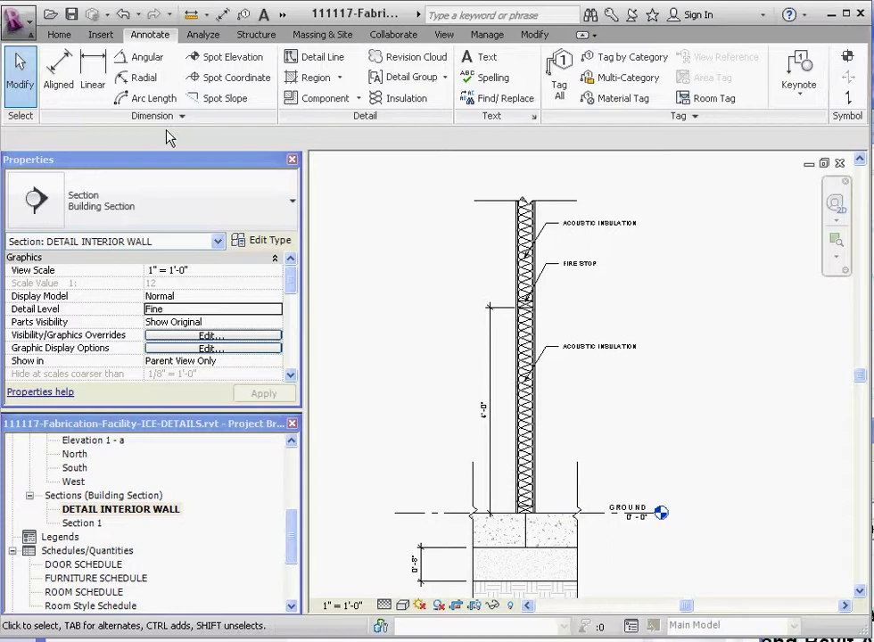
scroll(395, 147, "down", 2)
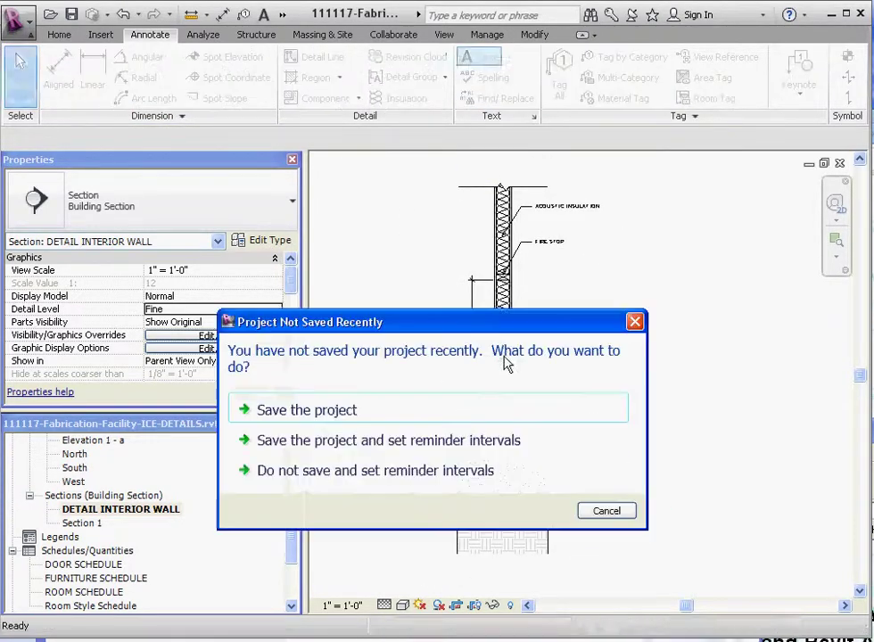
left_click(295, 355)
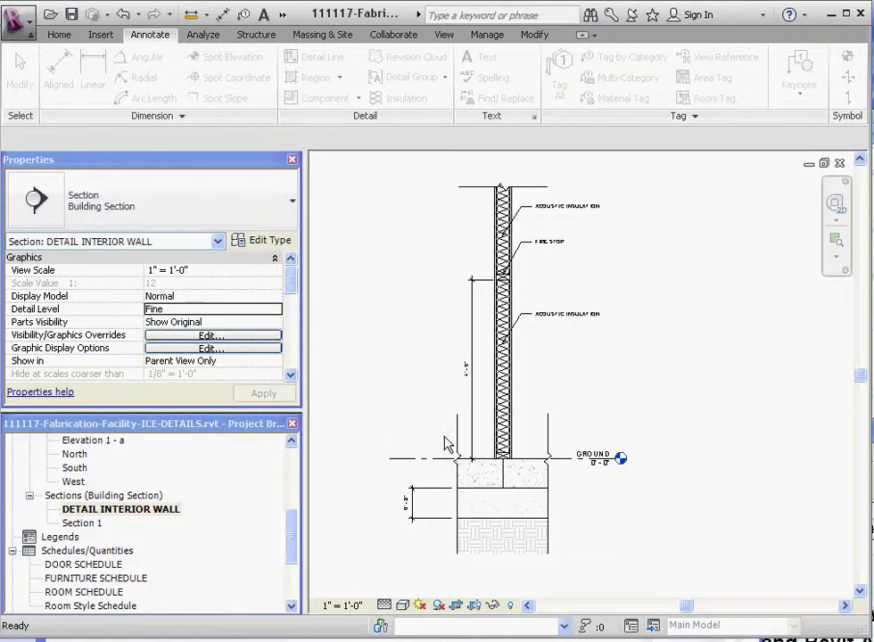
Step: Add a leadered text note reading COMPACTED that points to the layer just below the footing
left_click(639, 117)
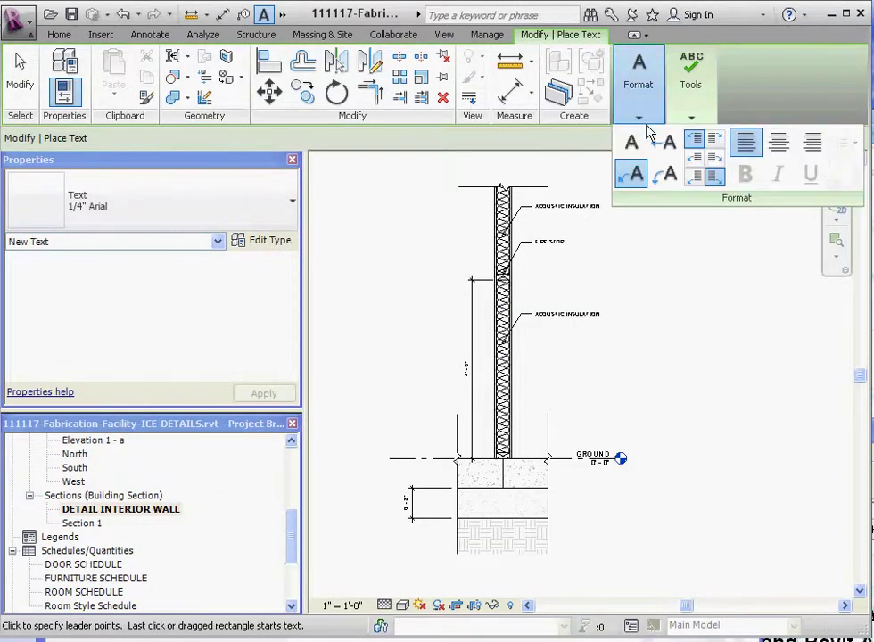
left_click(523, 502)
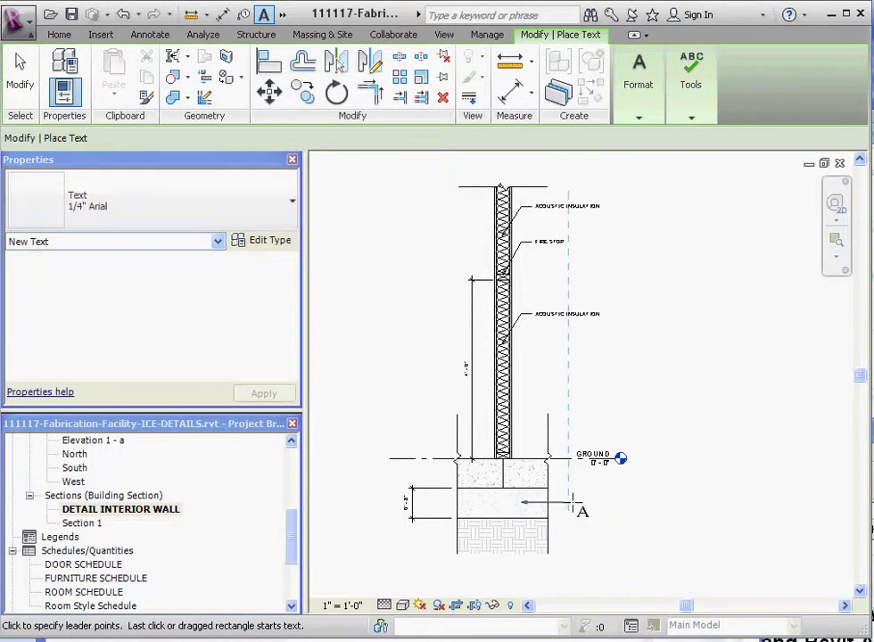
left_click(572, 504)
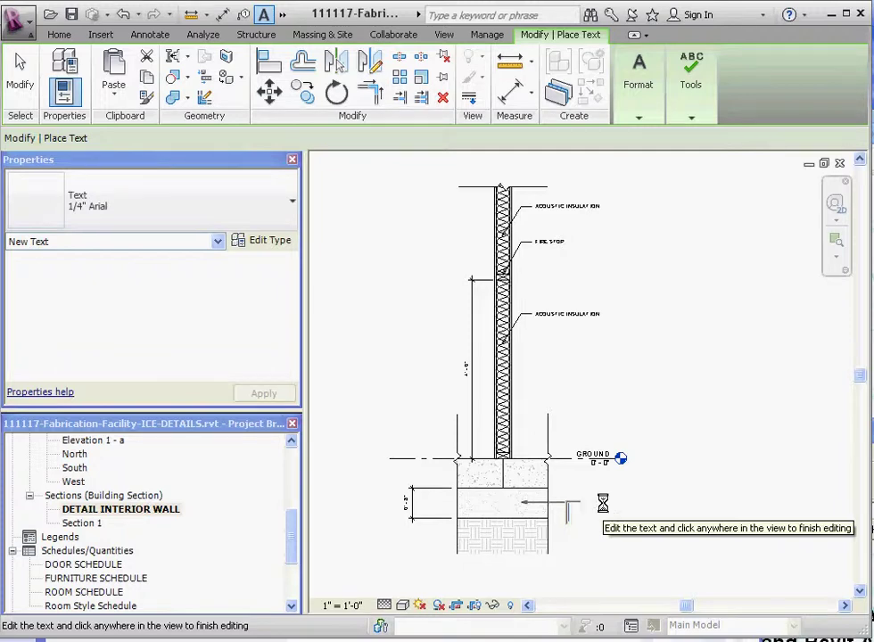
type("COMPac")
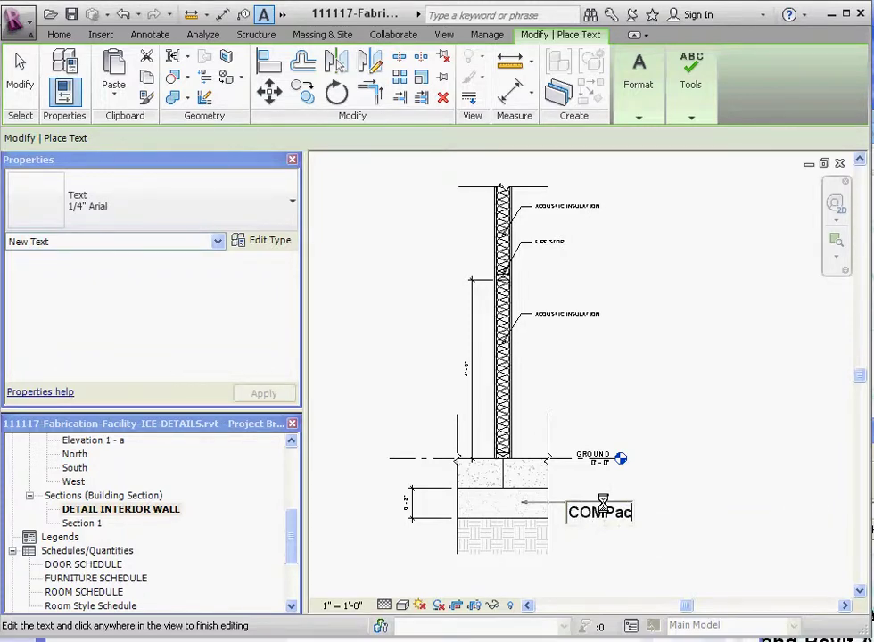
key("BackSpace")
key("BackSpace")
key("BackSpace")
key("BackSpace")
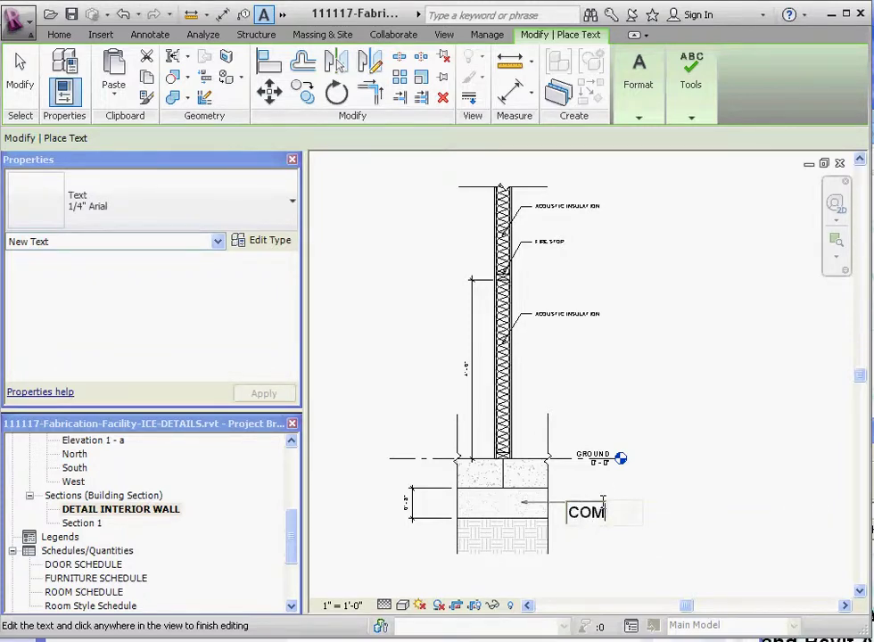
type("PACTED")
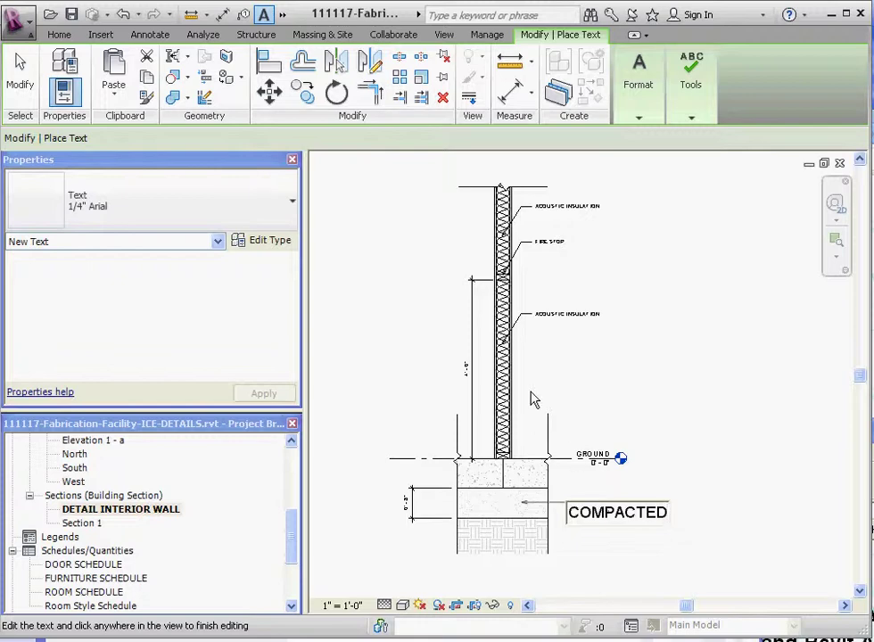
left_click(707, 376)
key("Escape")
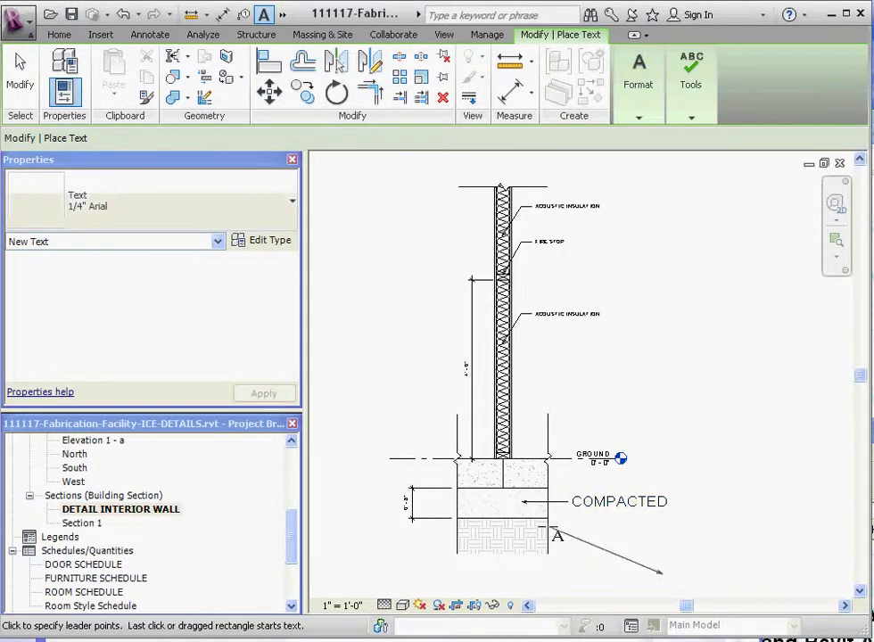
scroll(563, 530, "down", 2)
key("Escape")
key("Escape")
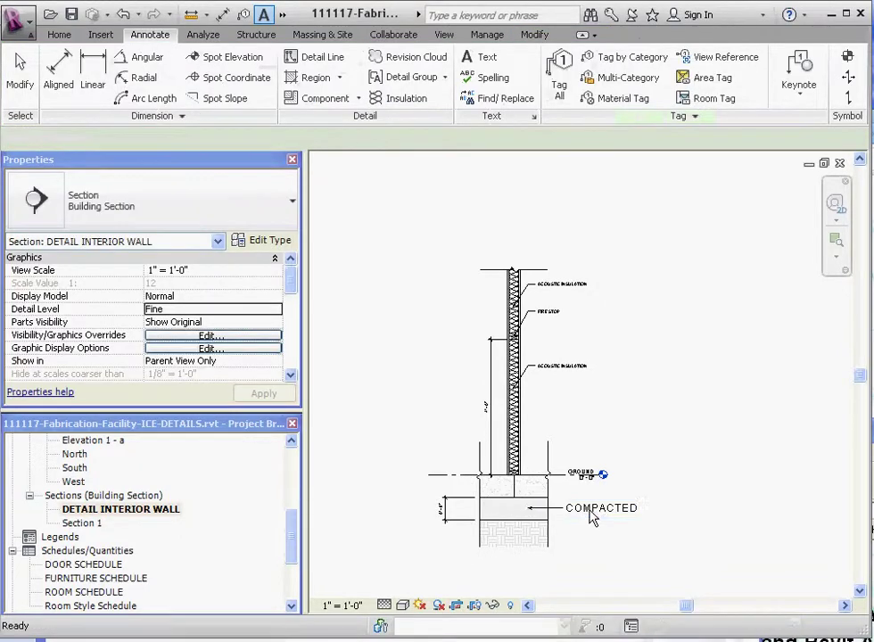
Step: Change the COMPACTED note's type to 3/32" Arial
scroll(590, 516, "up", 2)
left_click(616, 516)
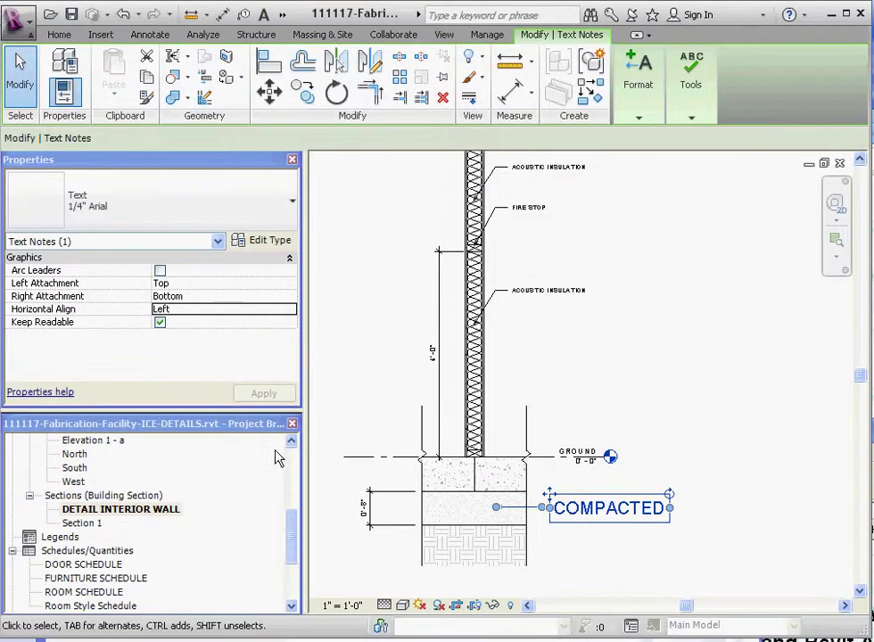
left_click(293, 204)
left_click(165, 275)
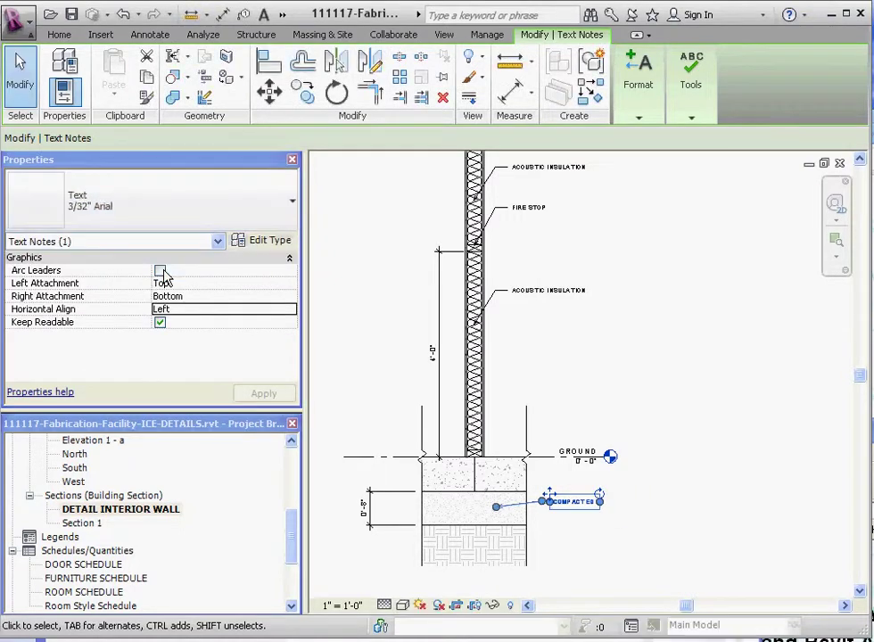
left_click(615, 532)
Step: Extend the note's wording so it reads COMPACTED EARTH
scroll(590, 509, "up", 3)
left_click(576, 505)
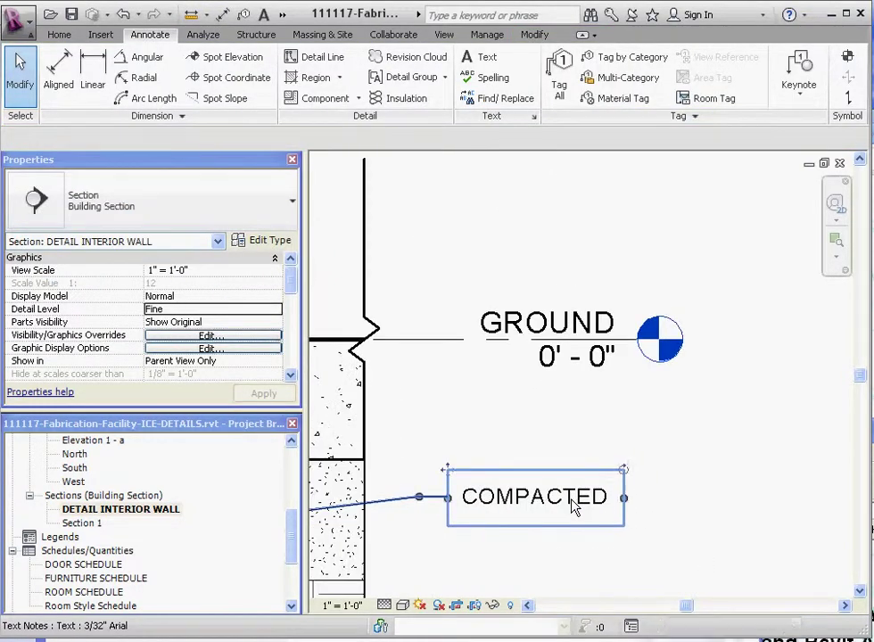
left_click(563, 501)
scroll(575, 496, "up", 2)
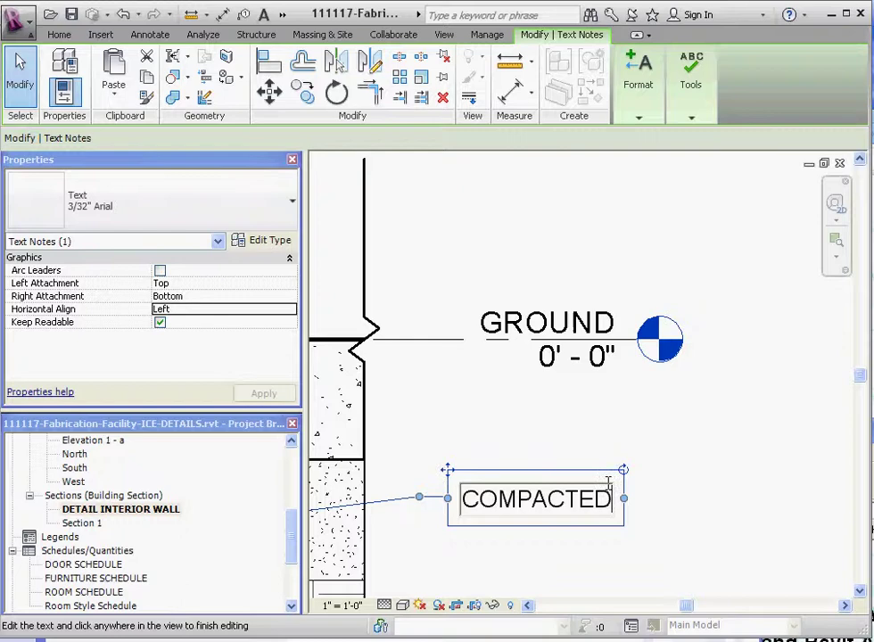
type("EARTH")
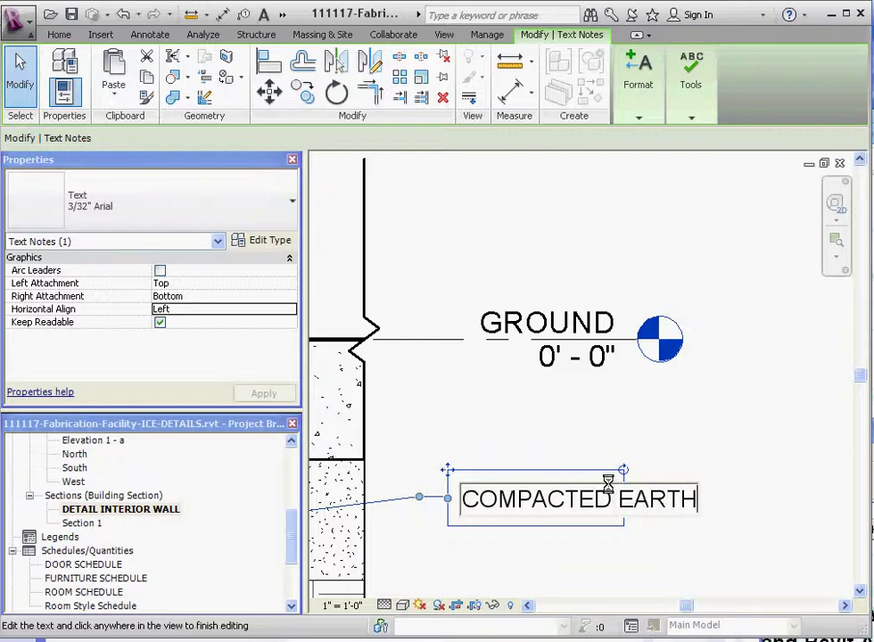
left_click(742, 458)
scroll(741, 459, "down", 4)
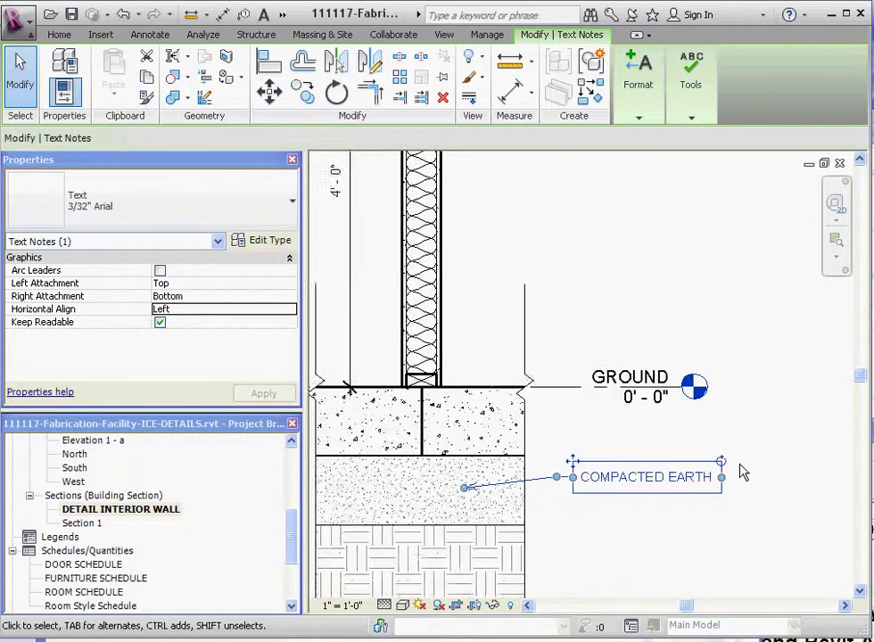
Step: Copy the COMPACTED EARTH note down to the lowest patterned layer under the footing
left_click(650, 543)
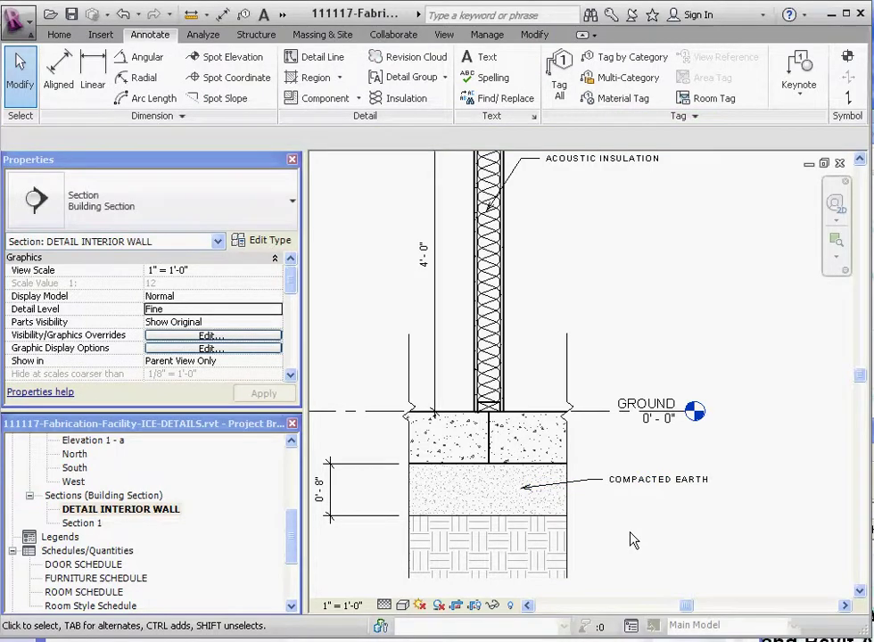
scroll(597, 503, "up", 3)
scroll(582, 400, "down", 4)
scroll(621, 429, "up", 2)
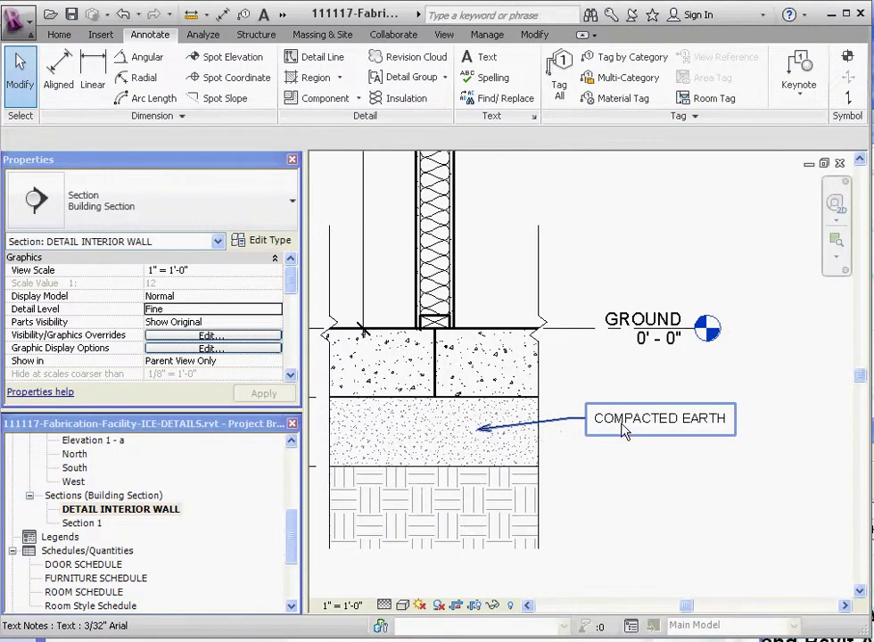
left_click(625, 430)
left_click_drag(596, 420, 628, 500, "ctrl")
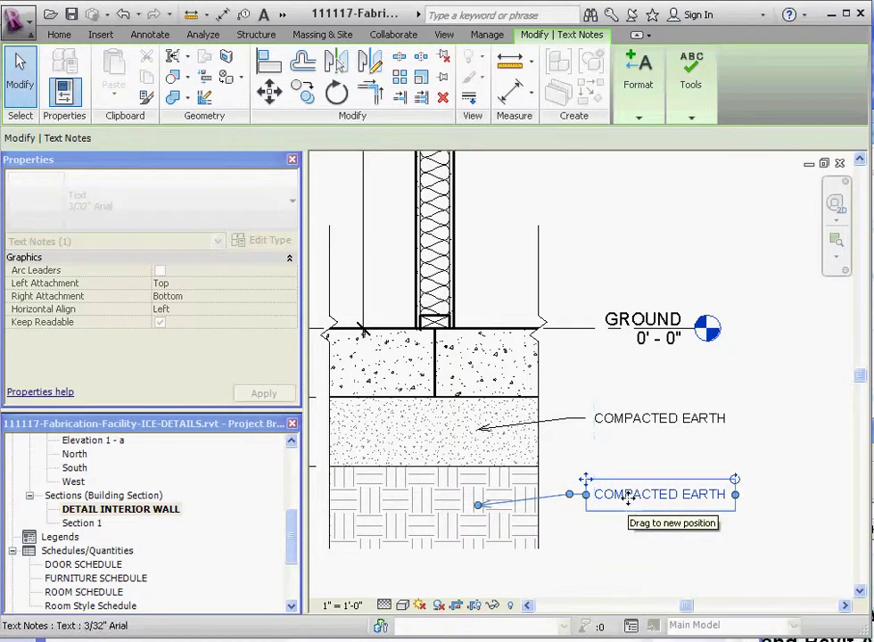
Step: Edit the copied note so it reads just EARTH
left_click(669, 495)
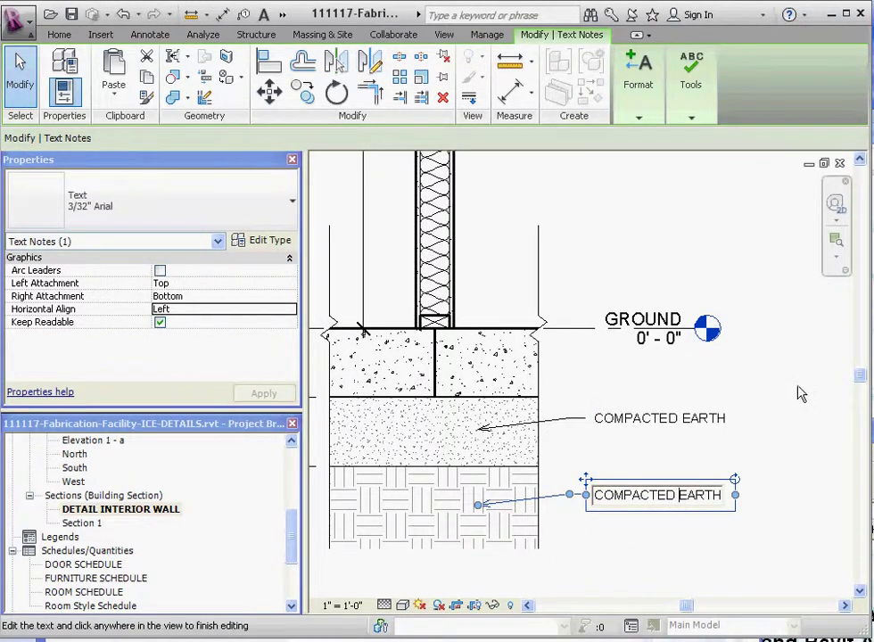
key("BackSpace")
key("BackSpace")
key("BackSpace")
key("BackSpace")
key("BackSpace")
key("BackSpace")
key("BackSpace")
key("BackSpace")
key("BackSpace")
key("BackSpace")
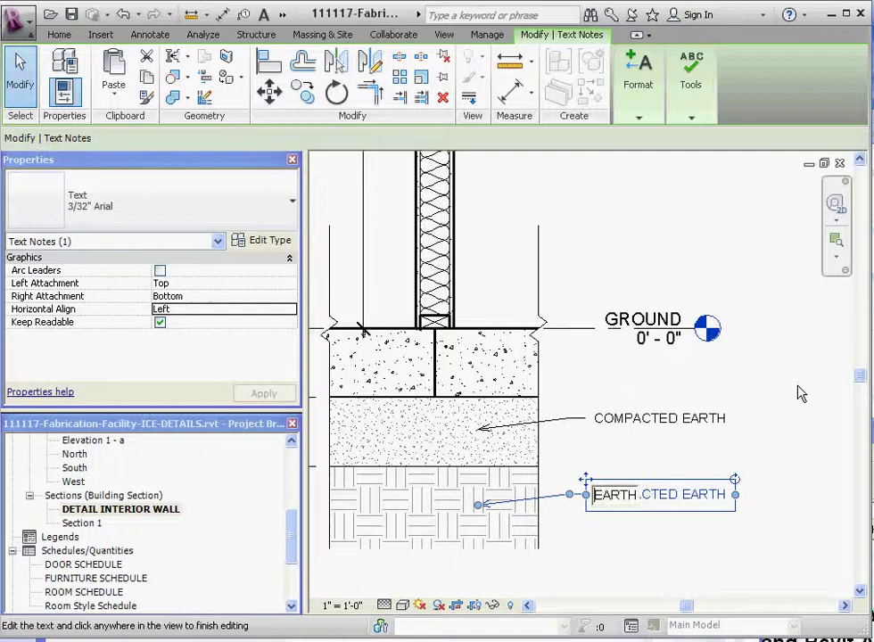
left_click(821, 422)
scroll(771, 400, "down", 2)
left_click(771, 446)
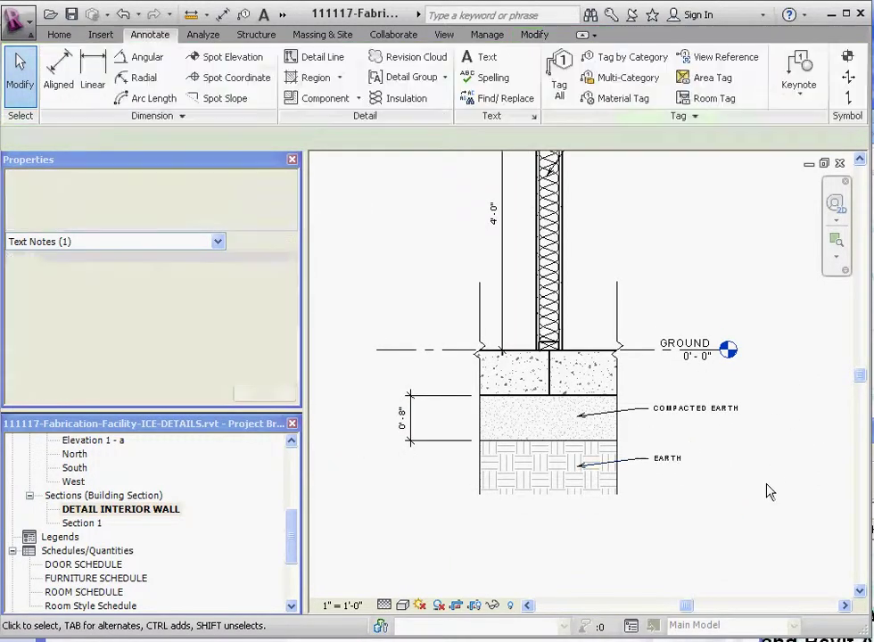
scroll(693, 526, "down", 2)
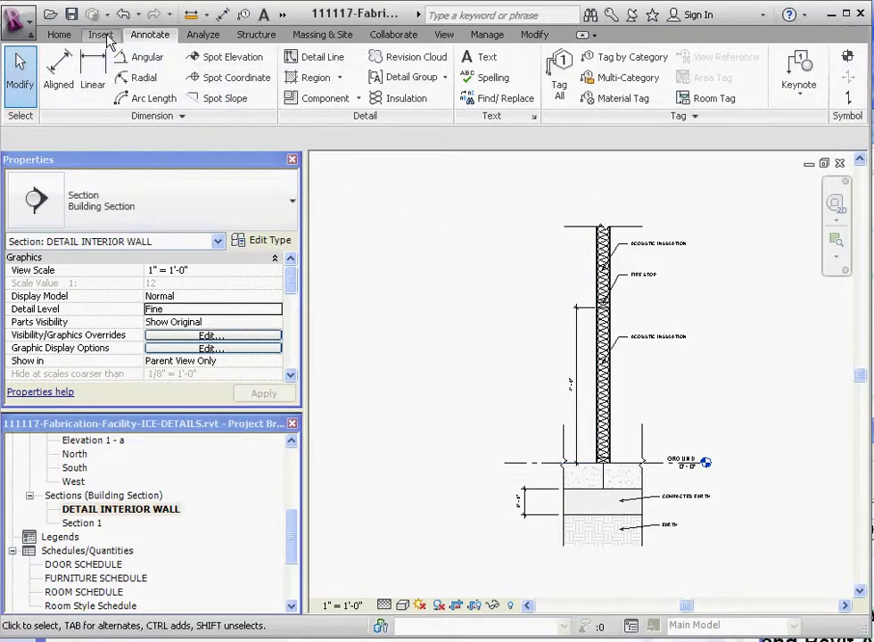
Step: Save the project and create a new sheet A-2 - Unnamed using the Titleblock-ED&I titleblock
left_click(71, 15)
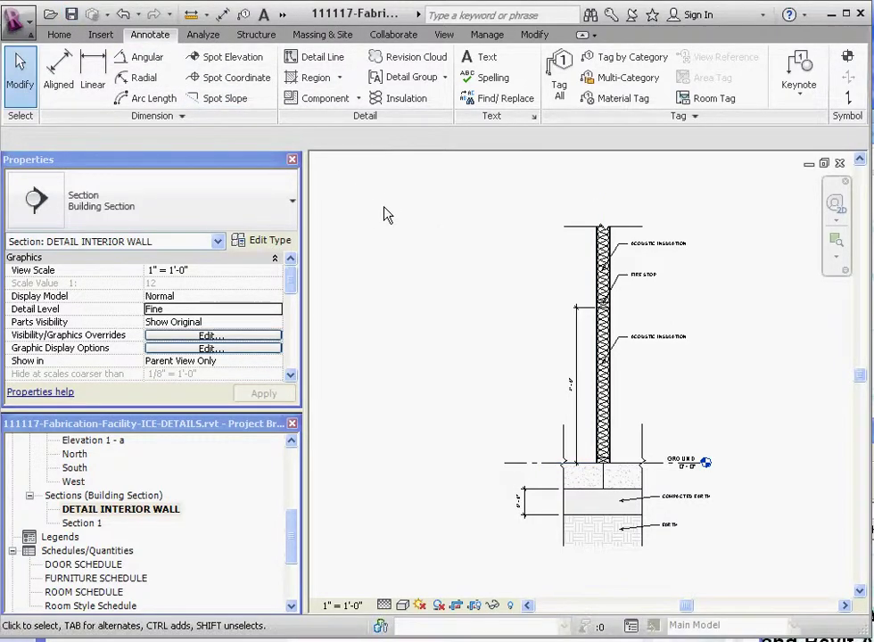
left_click_drag(290, 539, 293, 577)
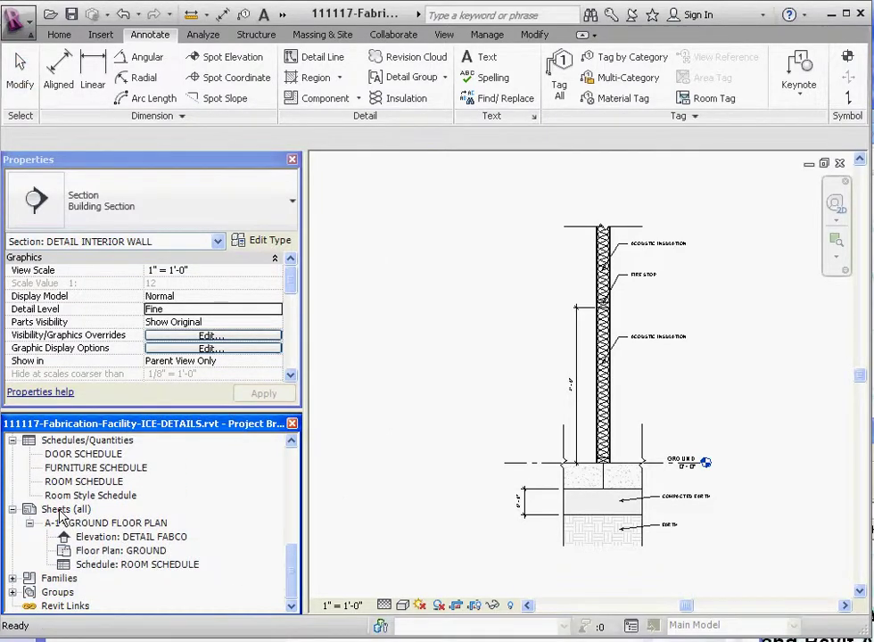
right_click(63, 510)
left_click(111, 526)
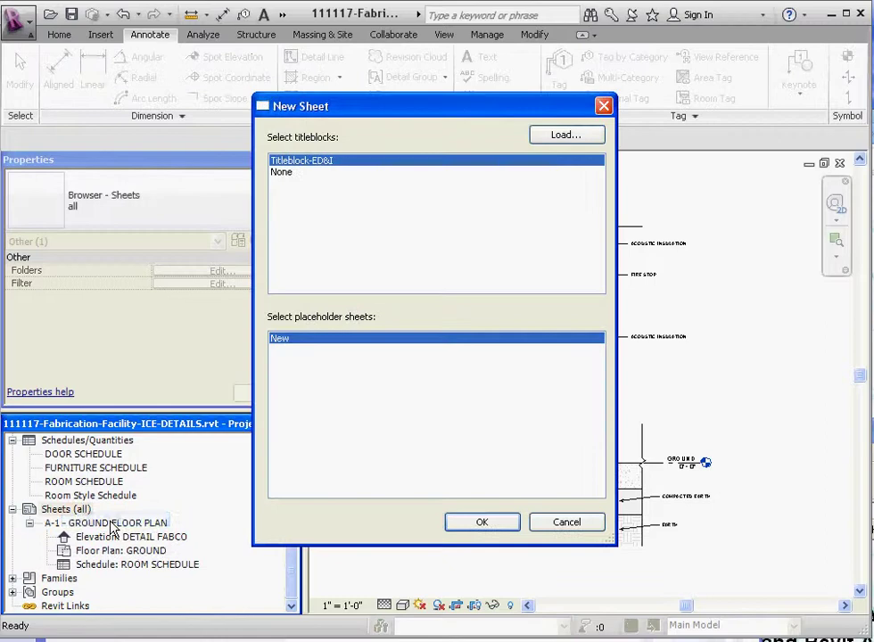
left_click(482, 523)
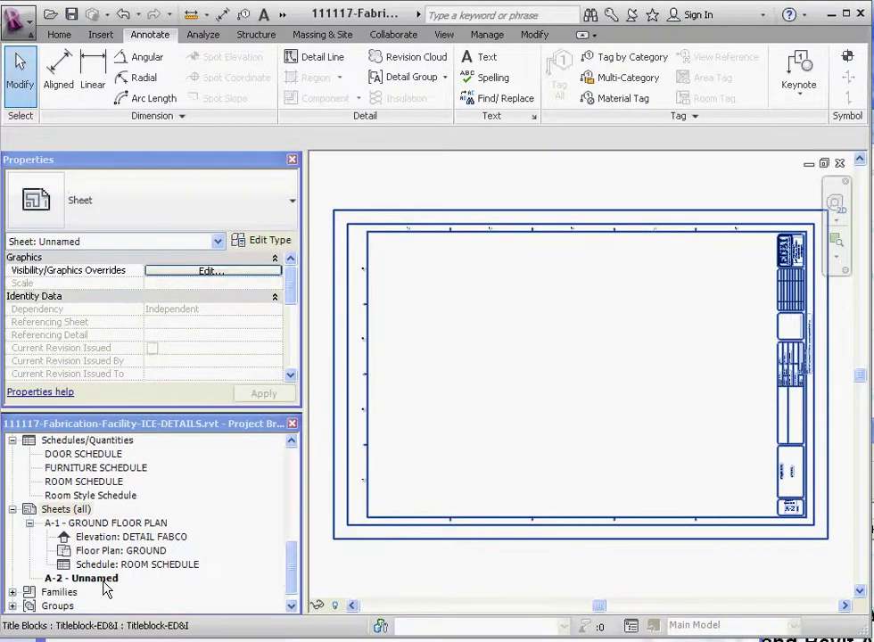
Step: Rename sheet A-2 with number 401 and name DETAILS
right_click(106, 586)
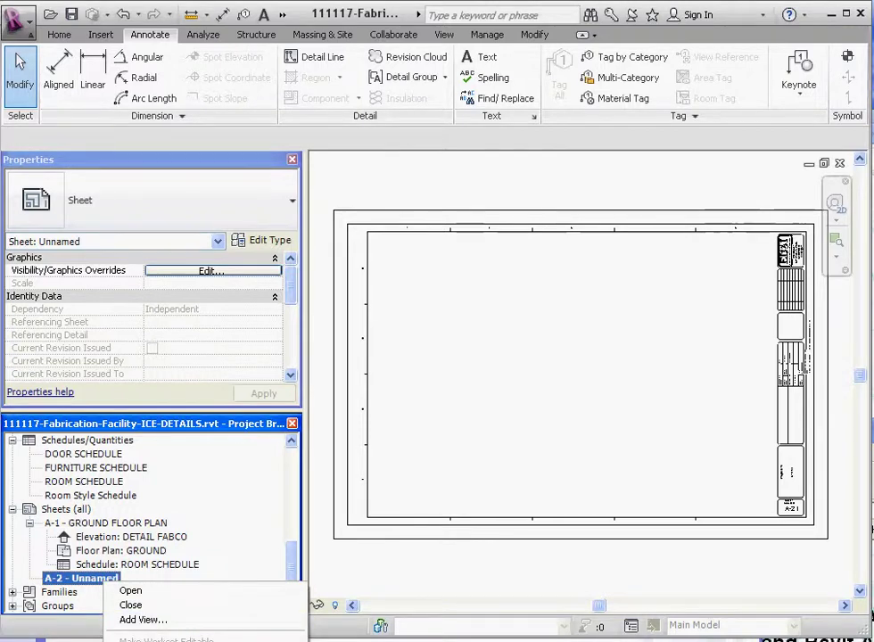
key("r")
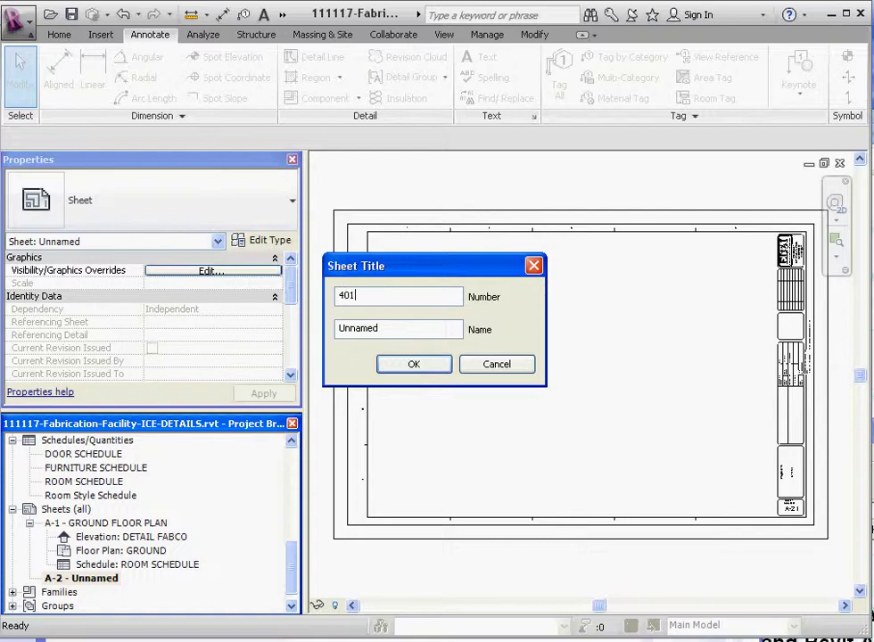
left_click_drag(393, 329, 305, 317)
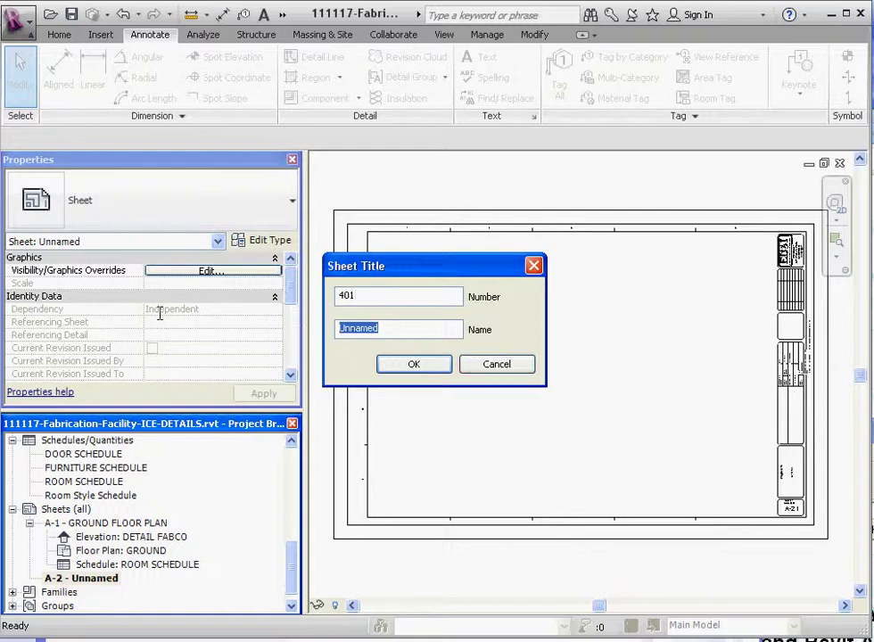
type("DETAILS")
Step: Confirm sheet 401 DETAILS and place the DETAIL INTERIOR WALL viewport at its upper left
left_click(408, 369)
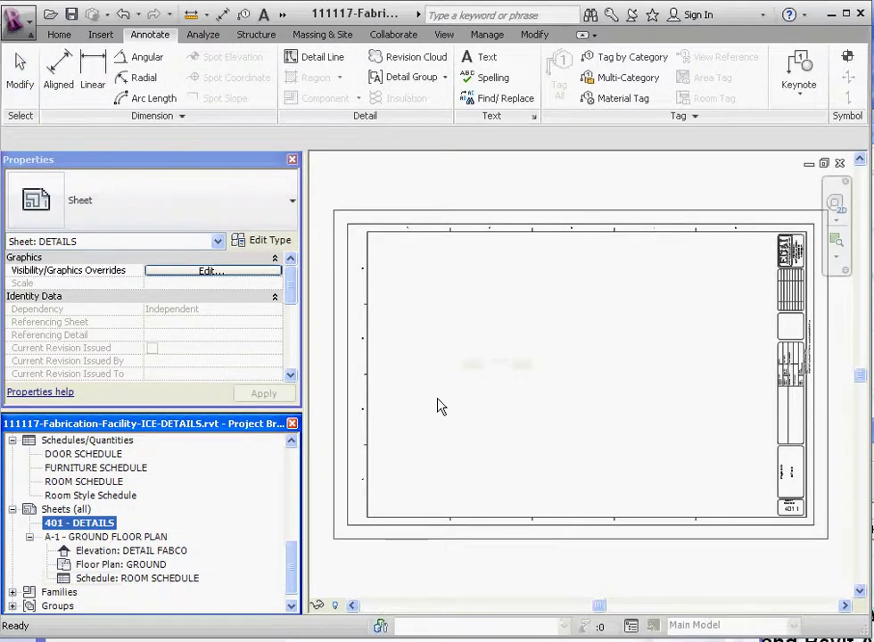
left_click_drag(292, 582, 297, 545)
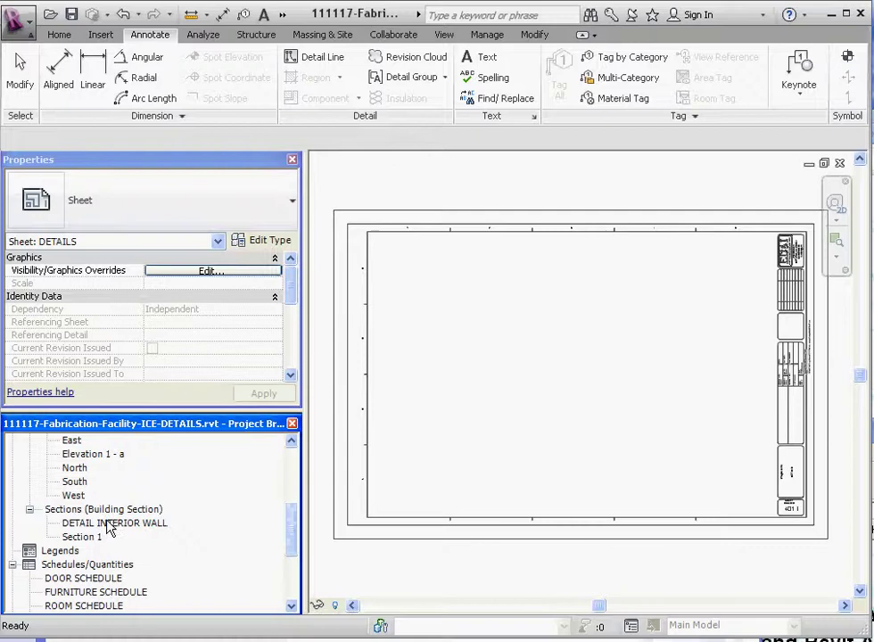
left_click_drag(108, 527, 431, 335)
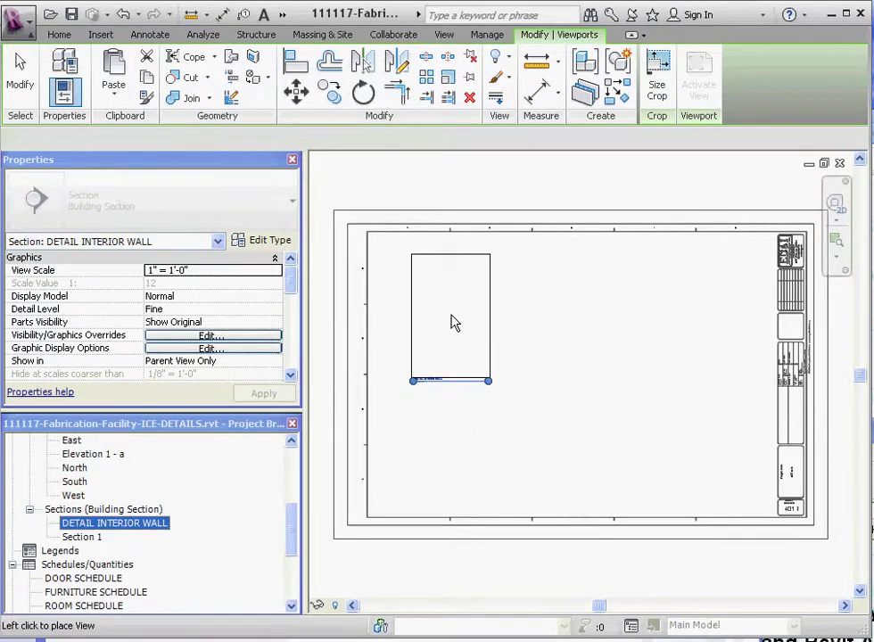
left_click(453, 323)
left_click(453, 424)
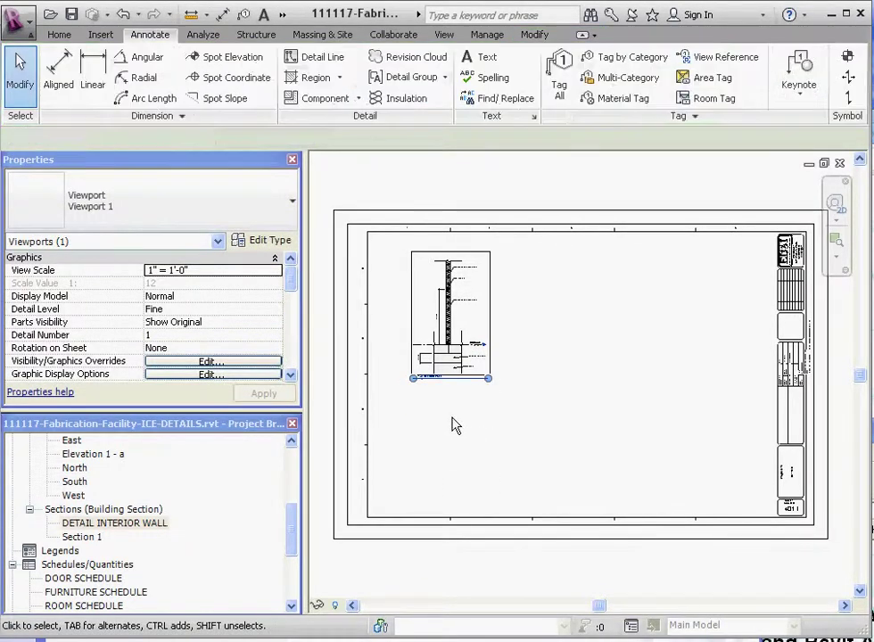
scroll(465, 279, "up", 3)
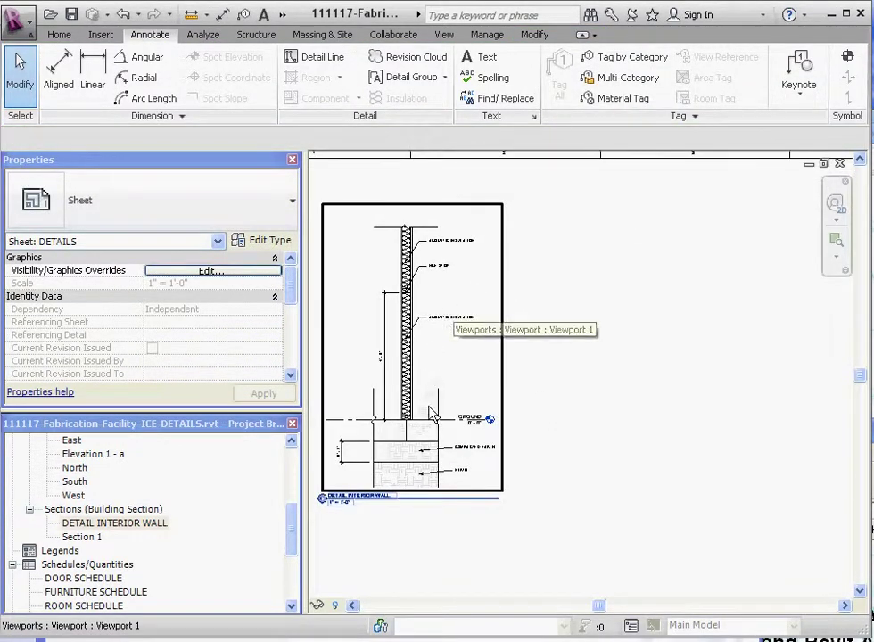
scroll(435, 369, "down", 2)
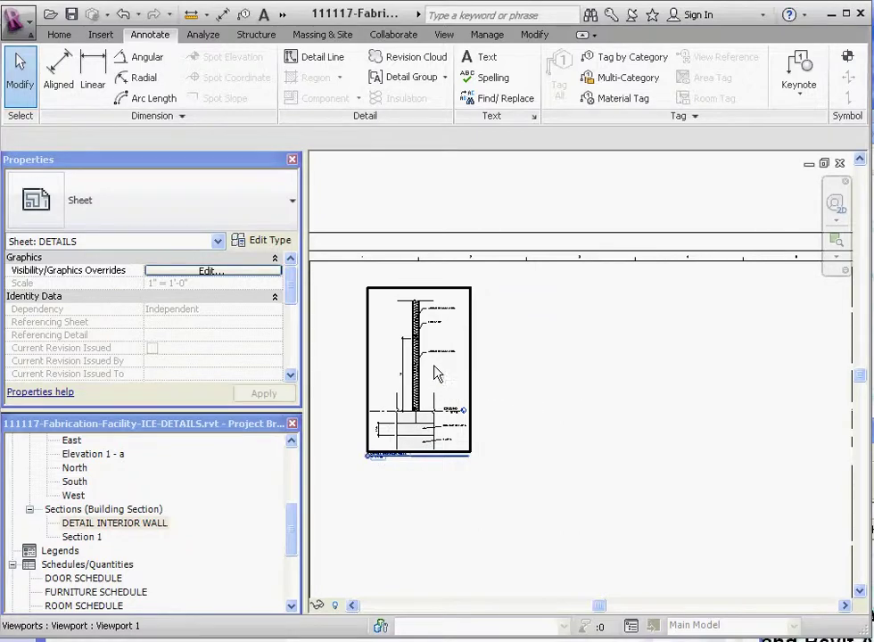
scroll(428, 397, "up", 3)
scroll(505, 304, "down", 1)
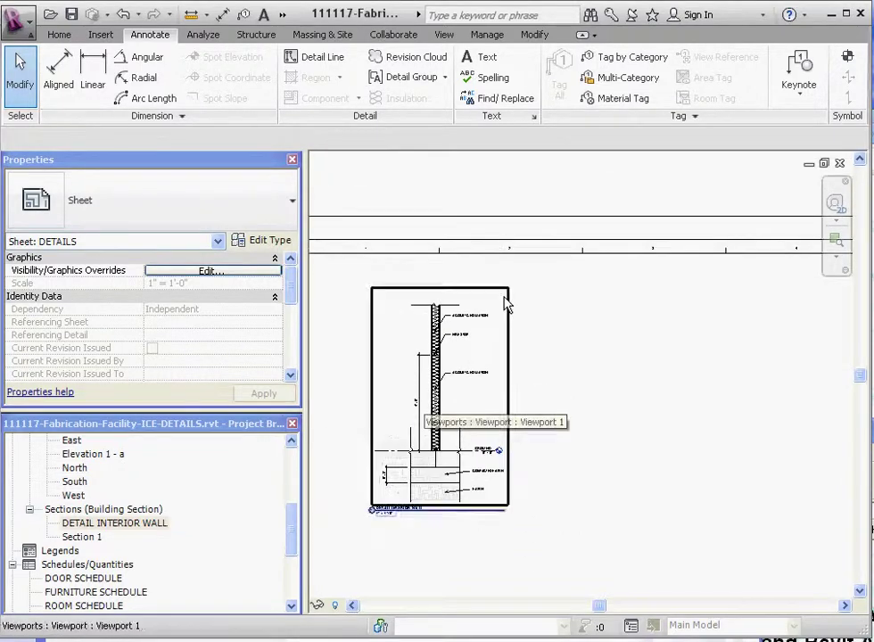
scroll(553, 356, "down", 1)
scroll(564, 355, "up", 3)
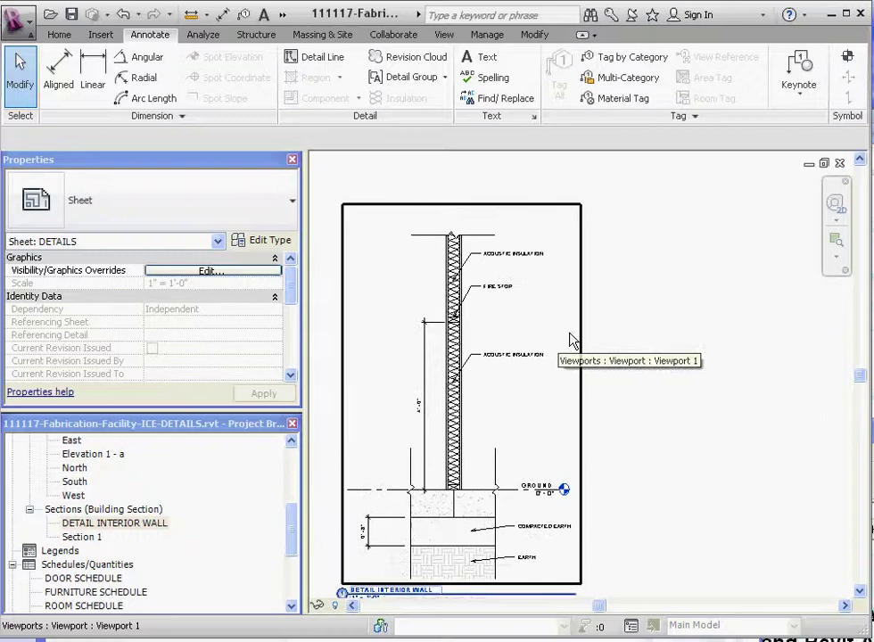
scroll(457, 338, "up", 1)
scroll(453, 340, "up", 1)
scroll(459, 337, "down", 2)
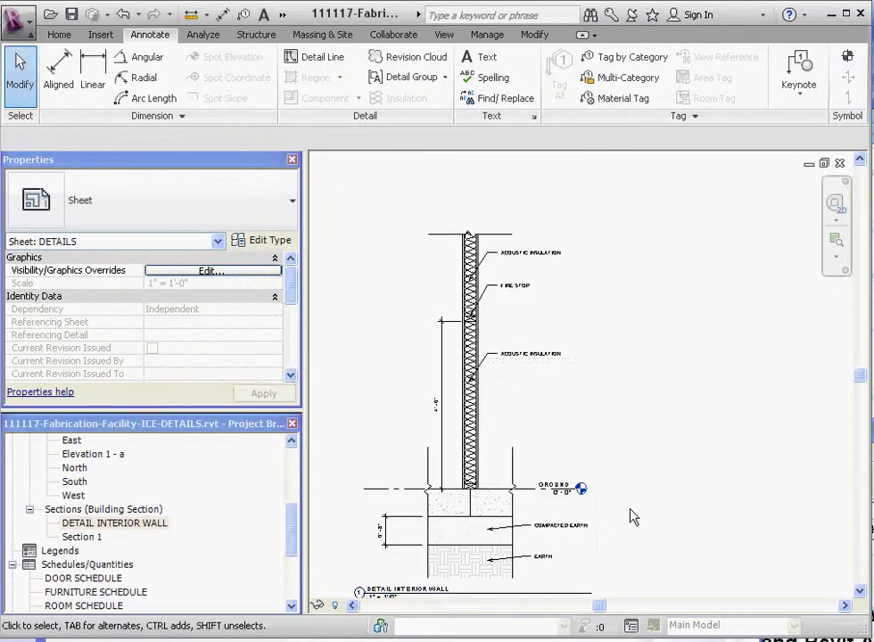
scroll(560, 371, "down", 3)
scroll(564, 512, "up", 2)
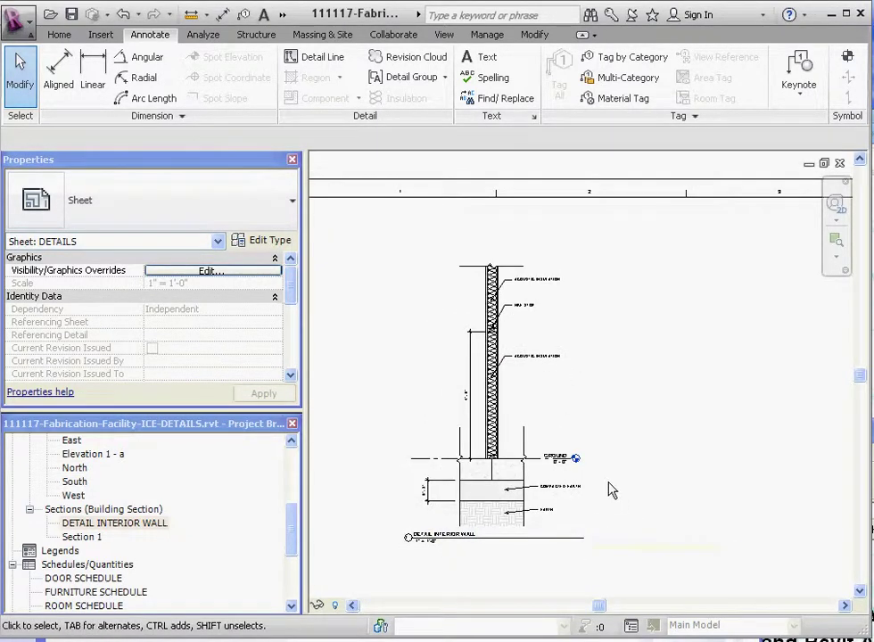
scroll(535, 513, "up", 5)
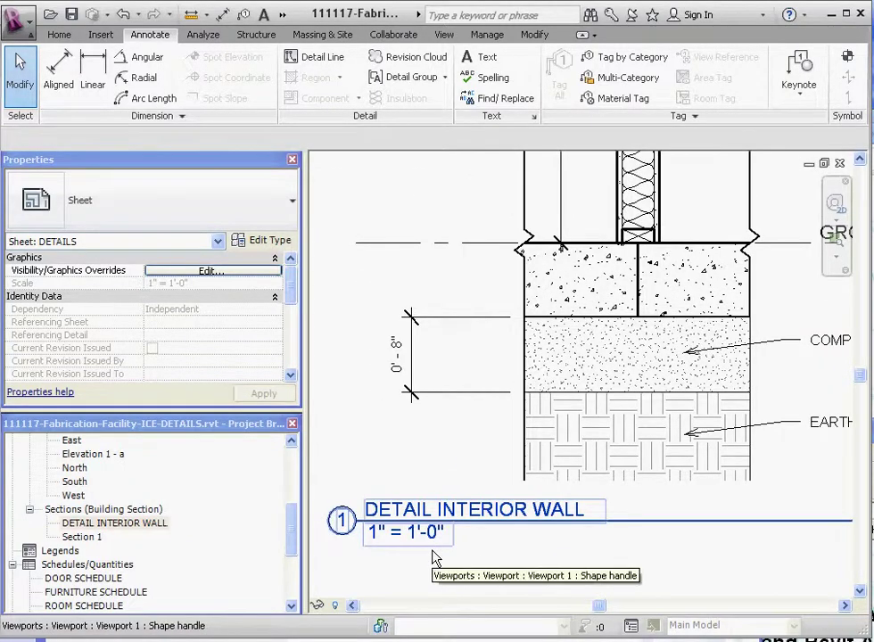
scroll(432, 567, "down", 1)
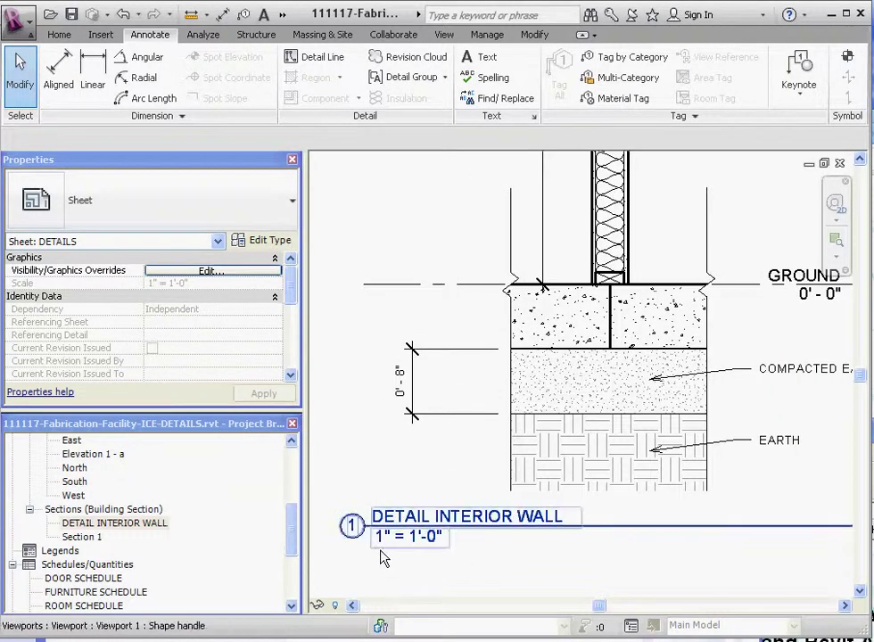
scroll(419, 560, "down", 1)
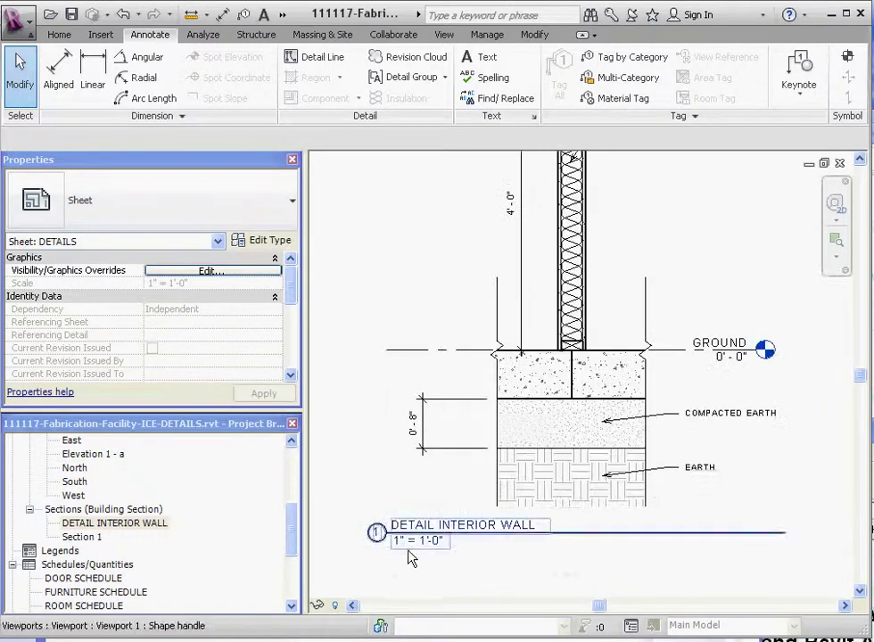
scroll(376, 550, "down", 2)
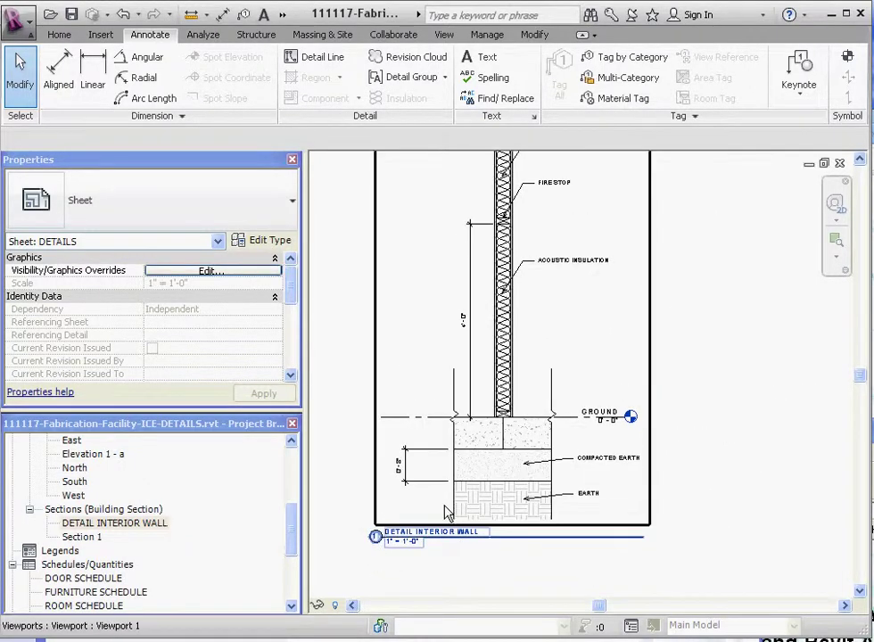
scroll(352, 446, "down", 1)
scroll(631, 566, "down", 2)
scroll(548, 511, "down", 2)
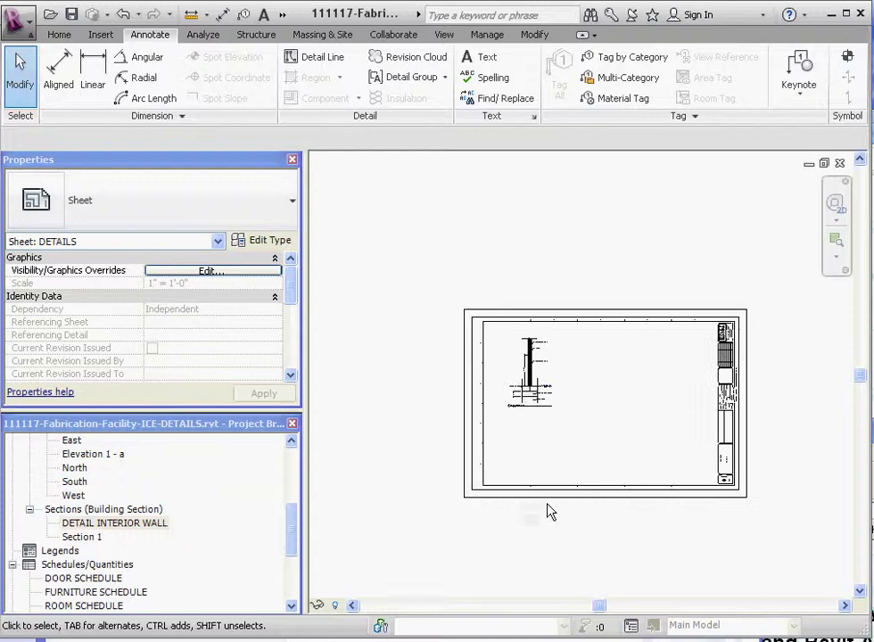
scroll(547, 291, "up", 3)
left_click(547, 292)
scroll(544, 287, "up", 4)
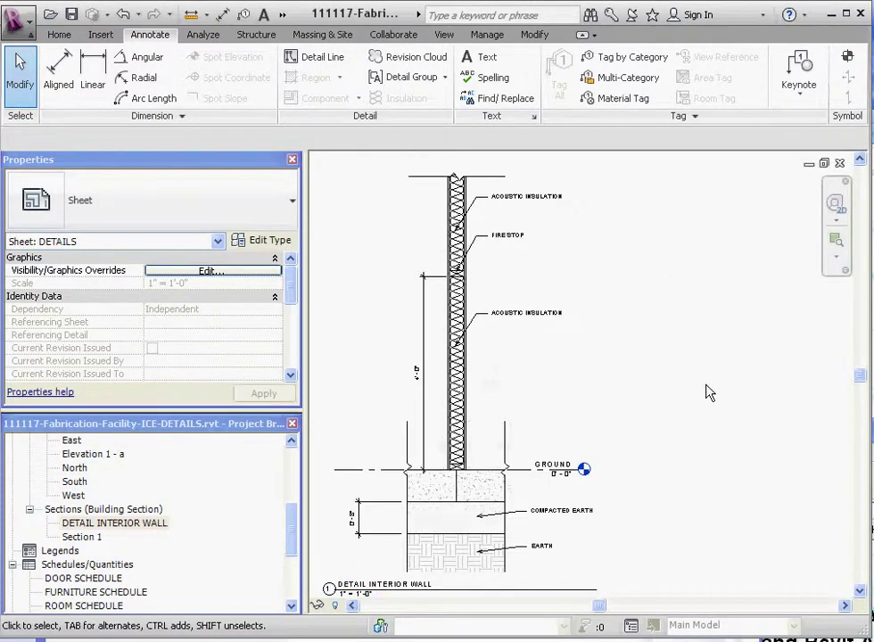
scroll(618, 411, "down", 1)
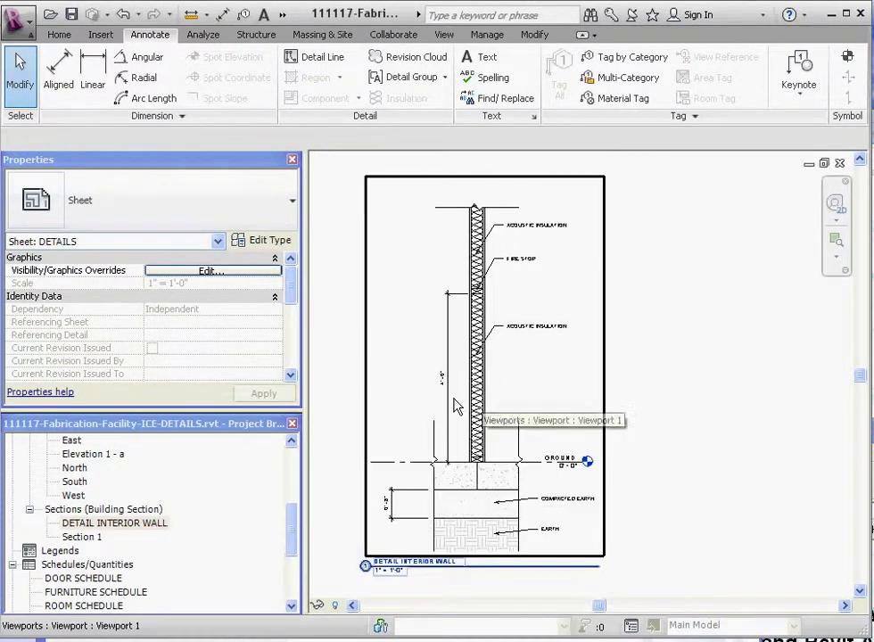
left_click_drag(294, 533, 293, 505)
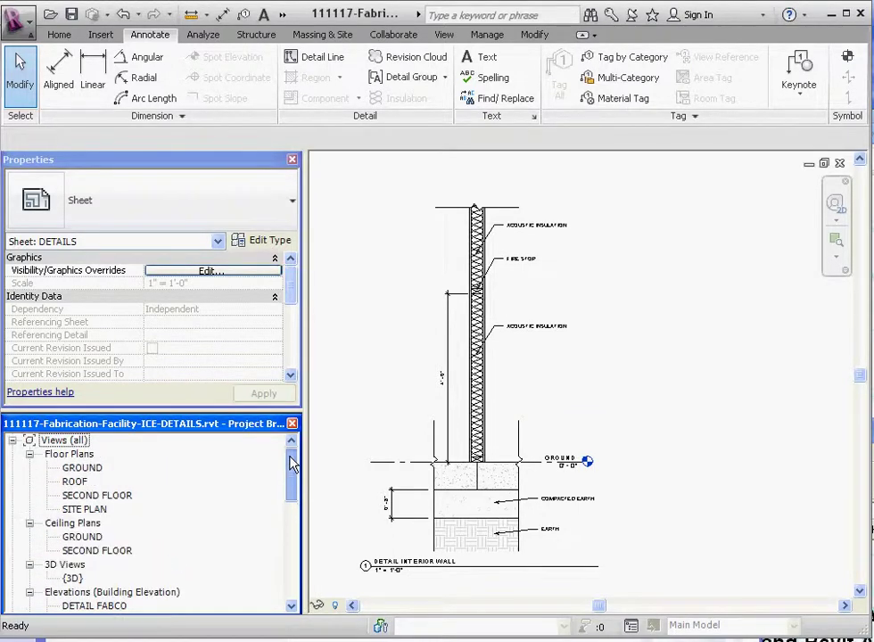
Step: Open the Section 1 building section from the Project Browser
scroll(178, 517, "down", 5)
left_click(99, 510)
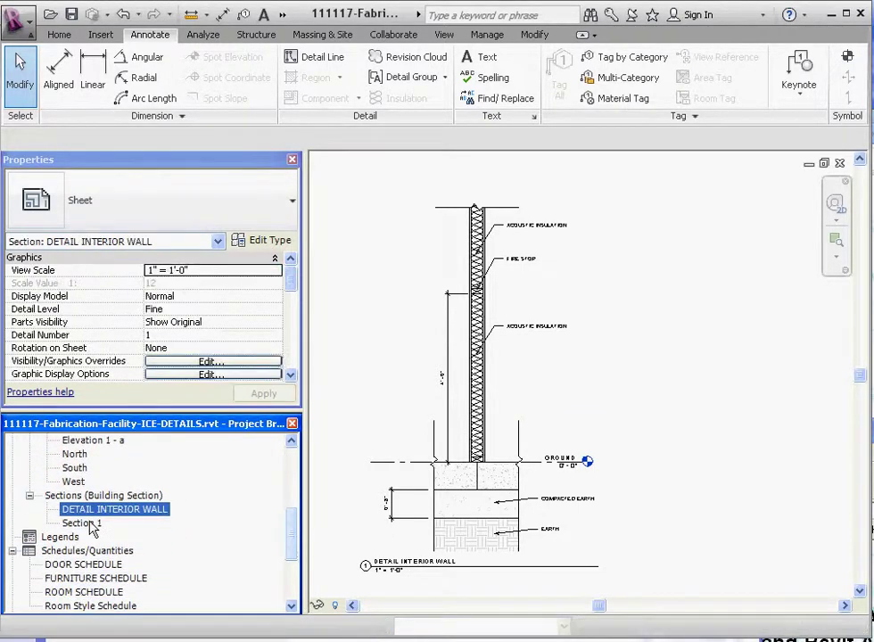
double_click(89, 524)
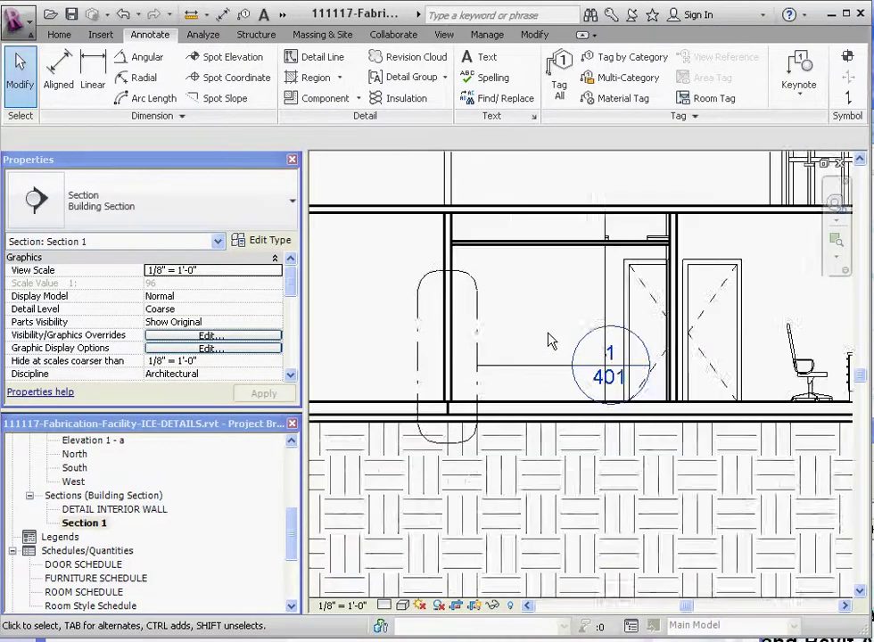
scroll(550, 341, "down", 3)
Step: Move the 1/401 section head to the left side of the section line
left_click(560, 348)
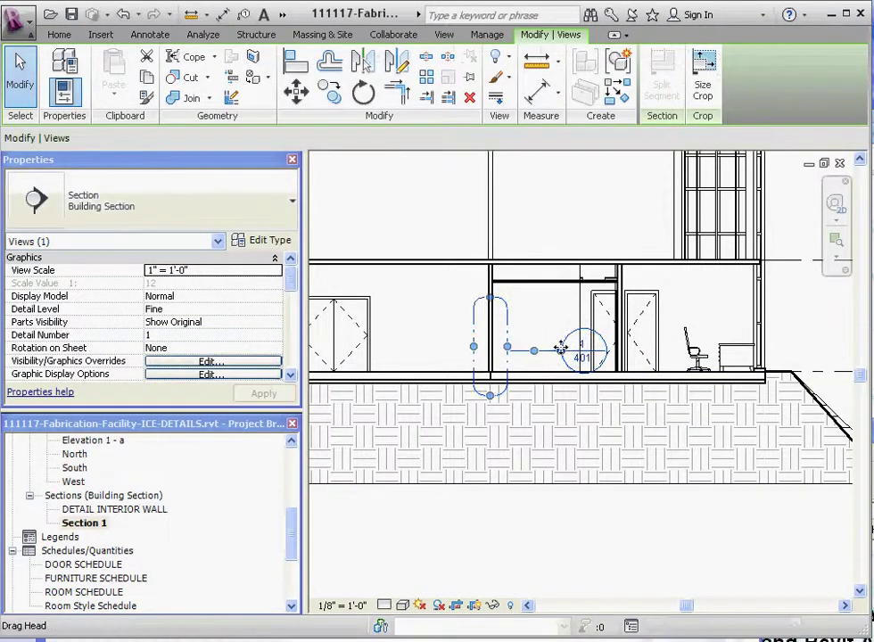
mouse_move(448, 319)
left_mouse_down()
mouse_move(434, 312)
mouse_move(441, 317)
left_mouse_up()
key("Escape")
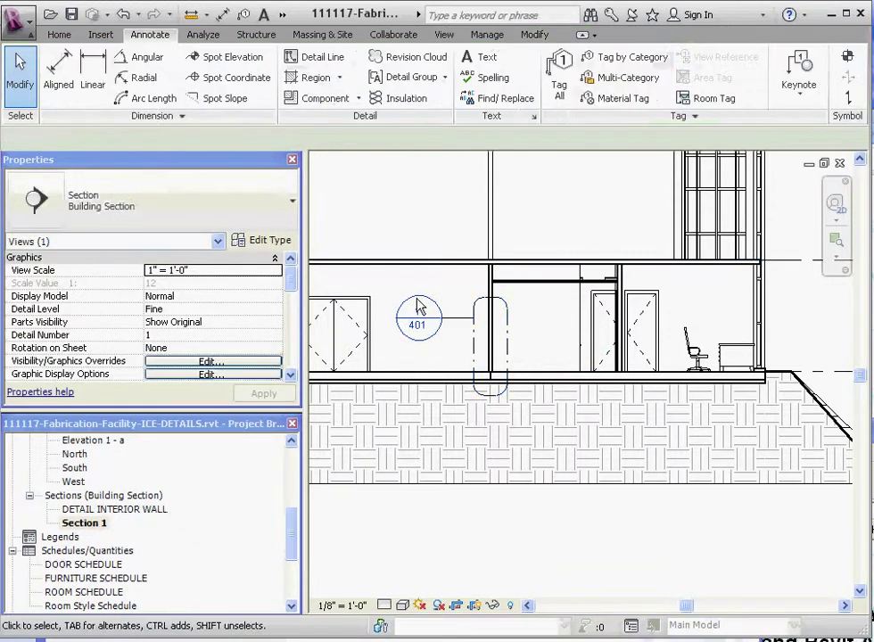
scroll(428, 303, "up", 5)
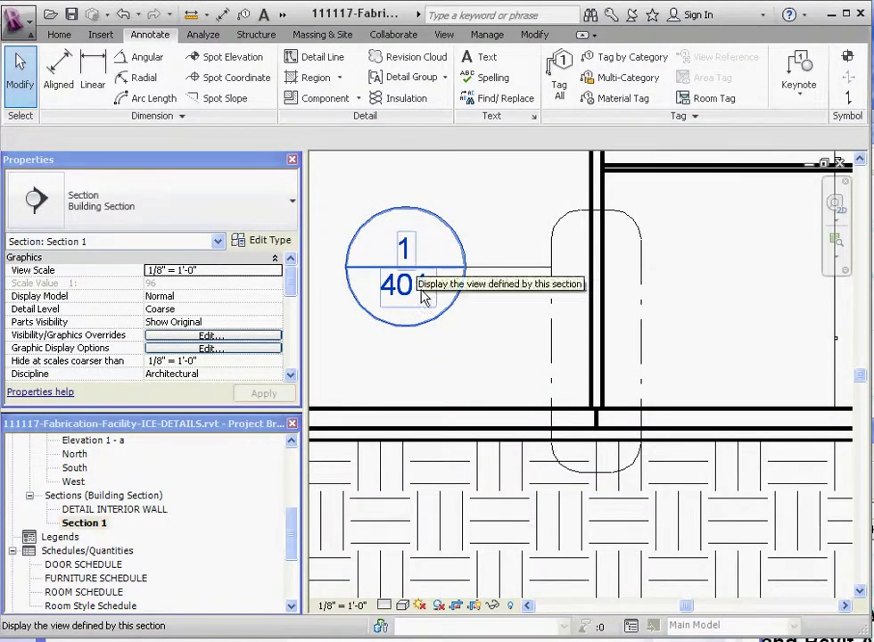
scroll(457, 352, "down", 2)
scroll(457, 355, "down", 1)
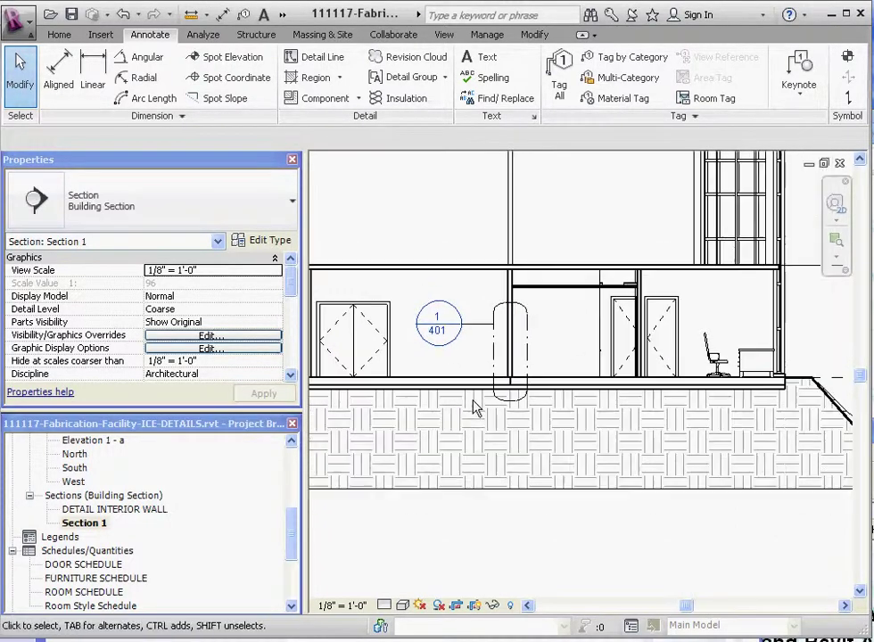
scroll(455, 309, "down", 3)
scroll(462, 307, "up", 1)
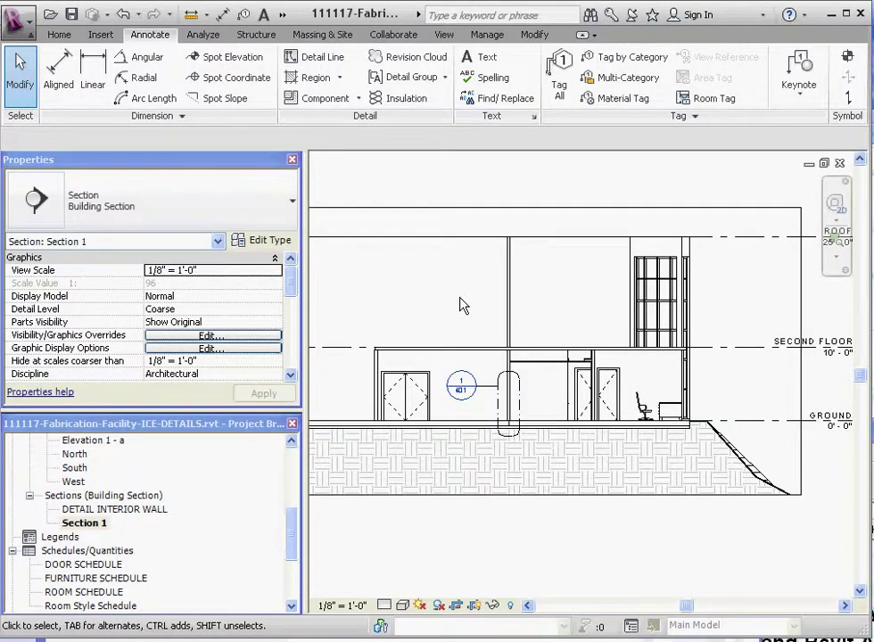